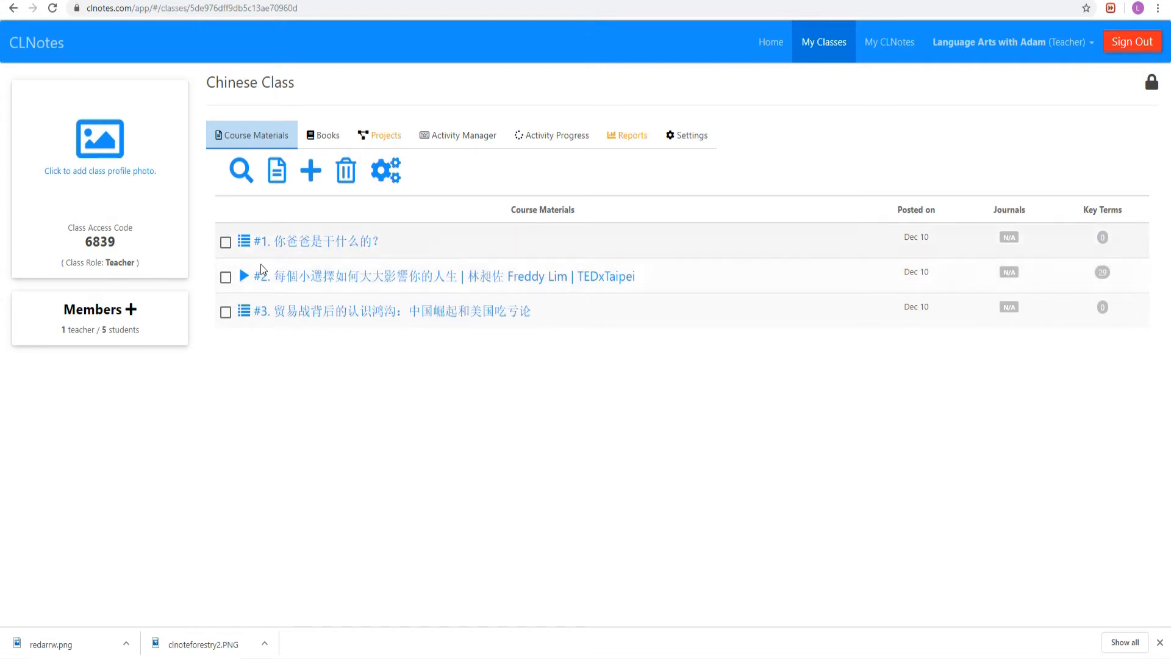
Create a Flash Cards activity titled "Flashcards for my students for unit 1" from the TEDxTaipei video, using teacher and student vocabs
{"action": "left_click", "coordinate": [226, 277]}
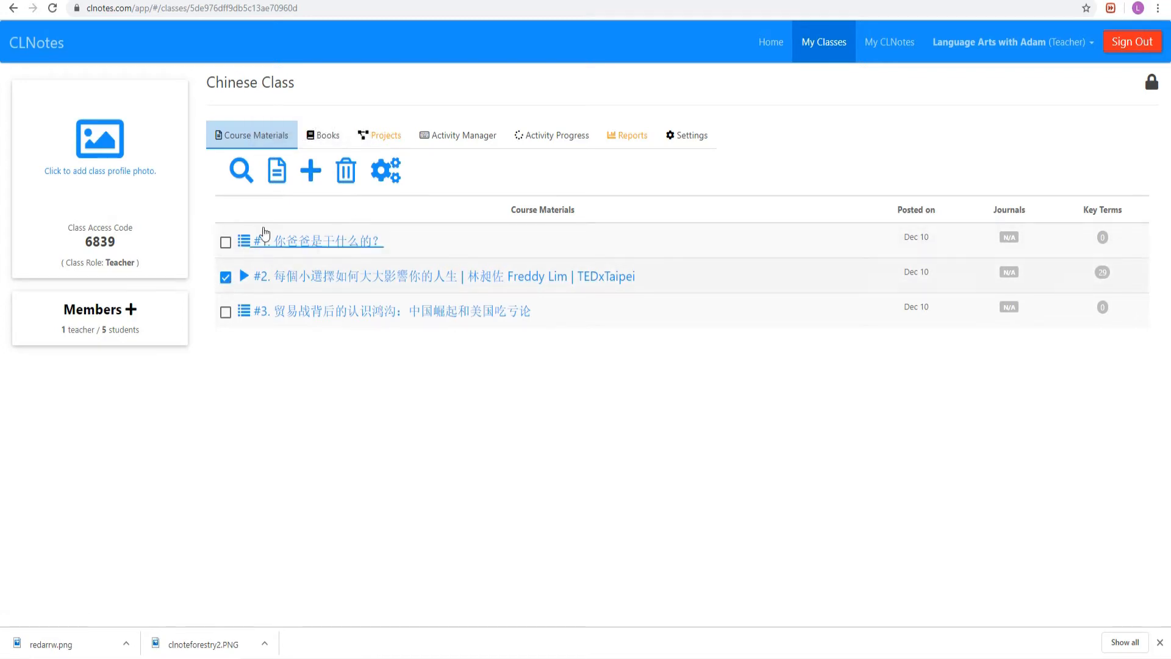
{"action": "left_click", "coordinate": [311, 172]}
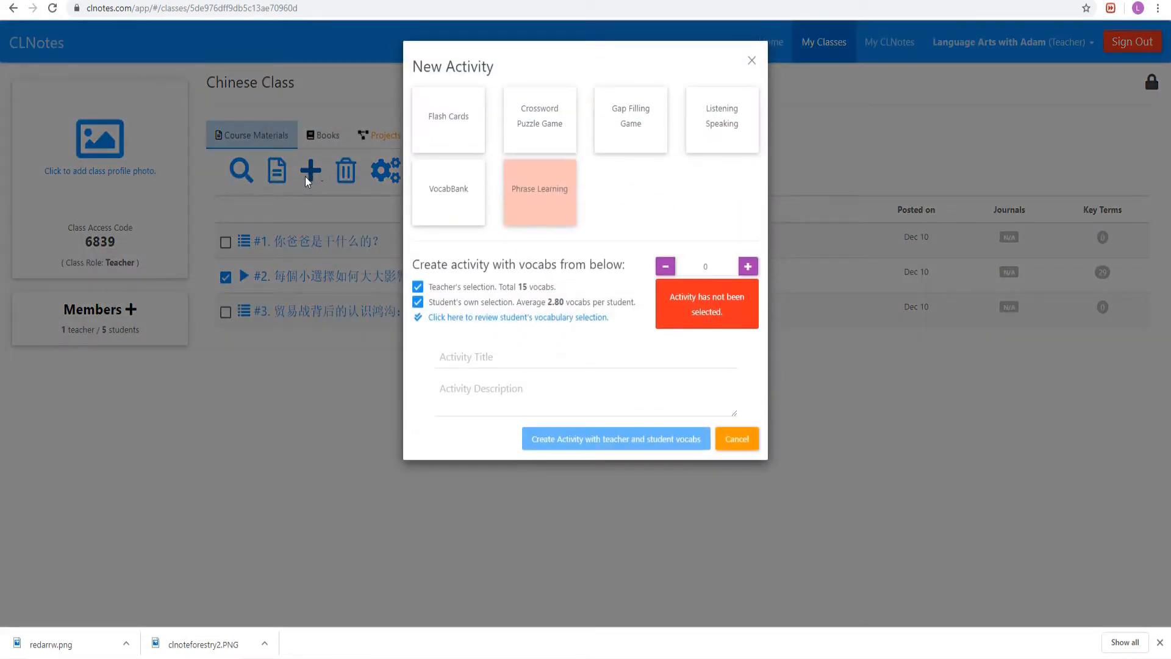
{"action": "left_click", "coordinate": [444, 121]}
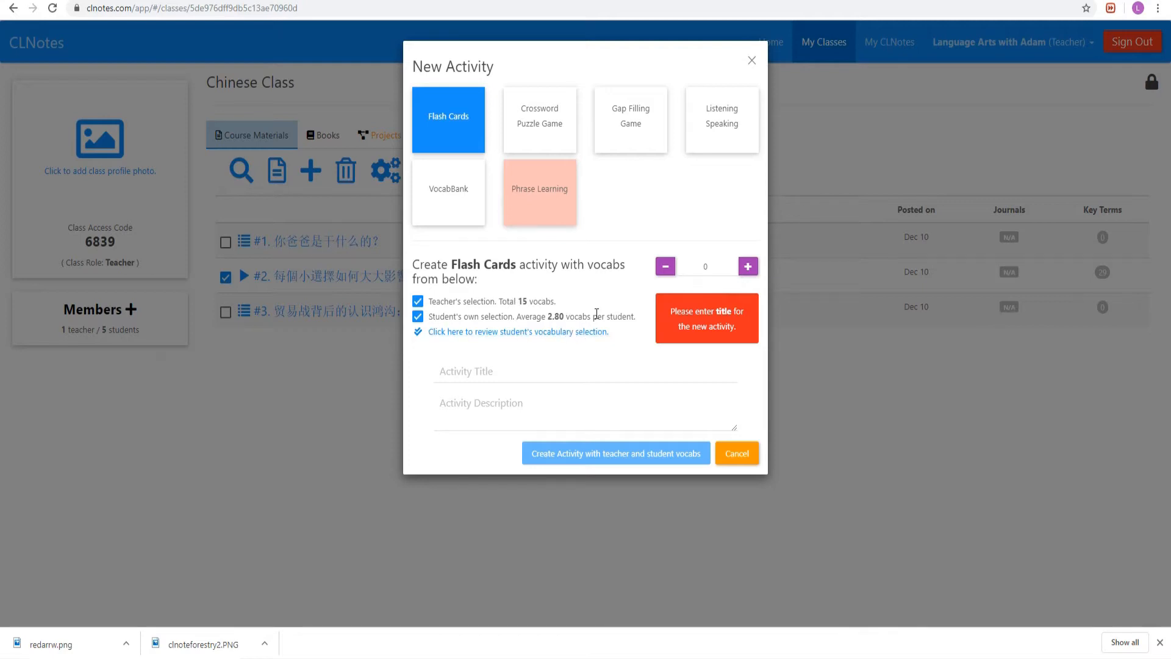
{"action": "left_click", "coordinate": [496, 372]}
{"action": "type", "text": "Flashcar"}
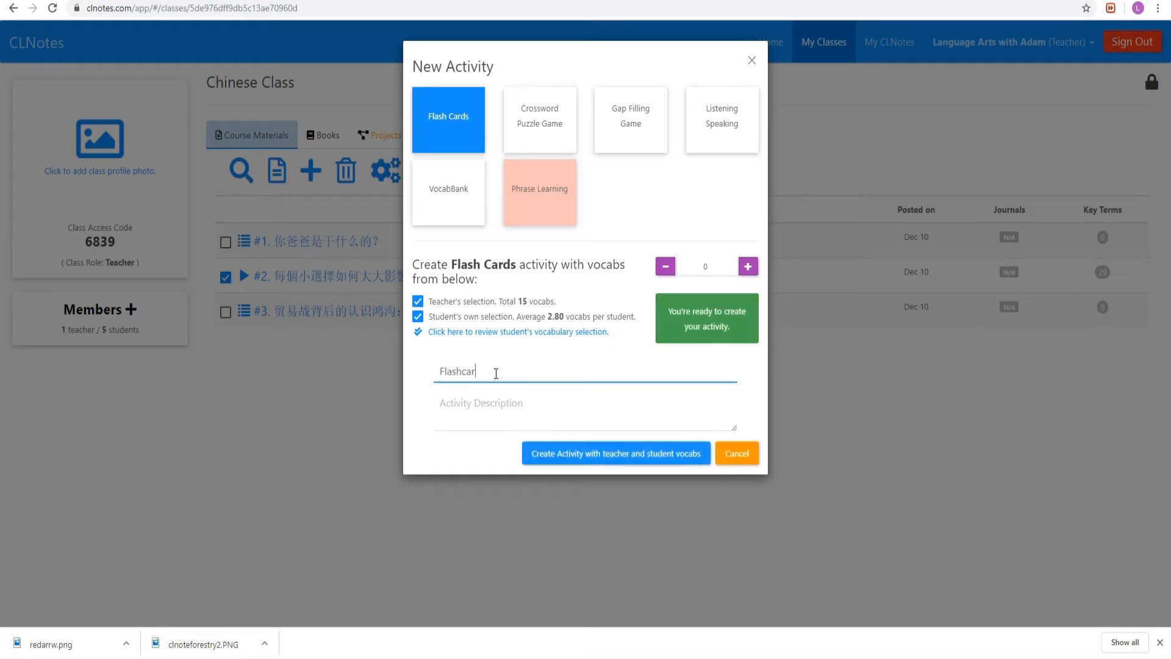
{"action": "type", "text": "ds for my students for unit 1"}
{"action": "left_click", "coordinate": [621, 459]}
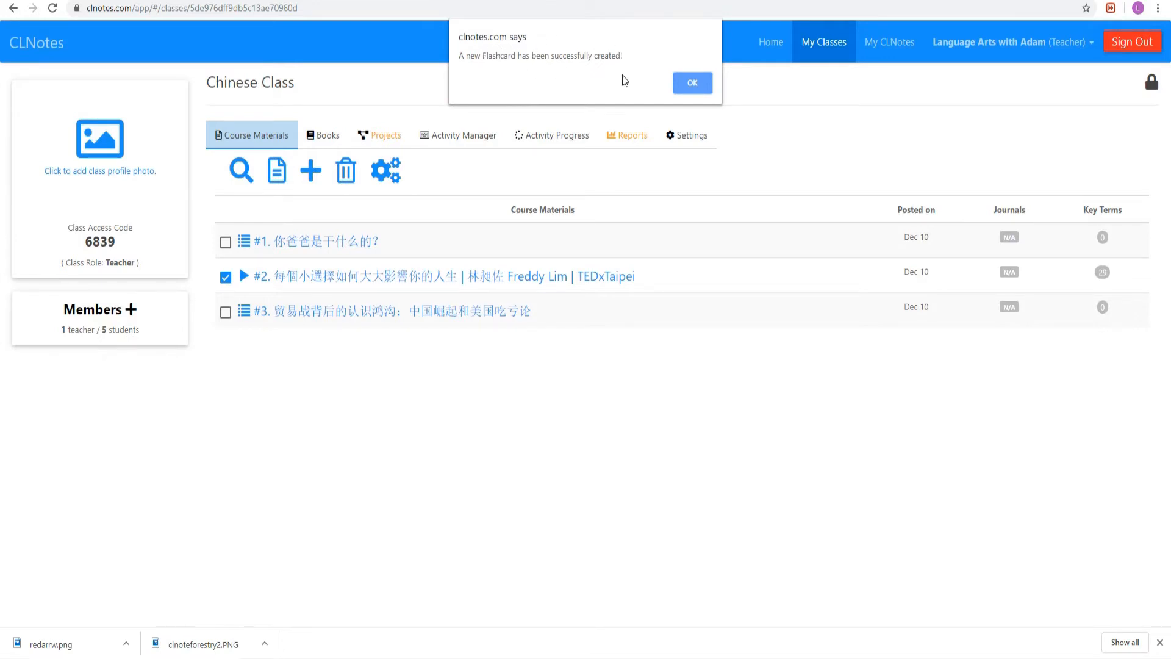
{"action": "left_click", "coordinate": [691, 85]}
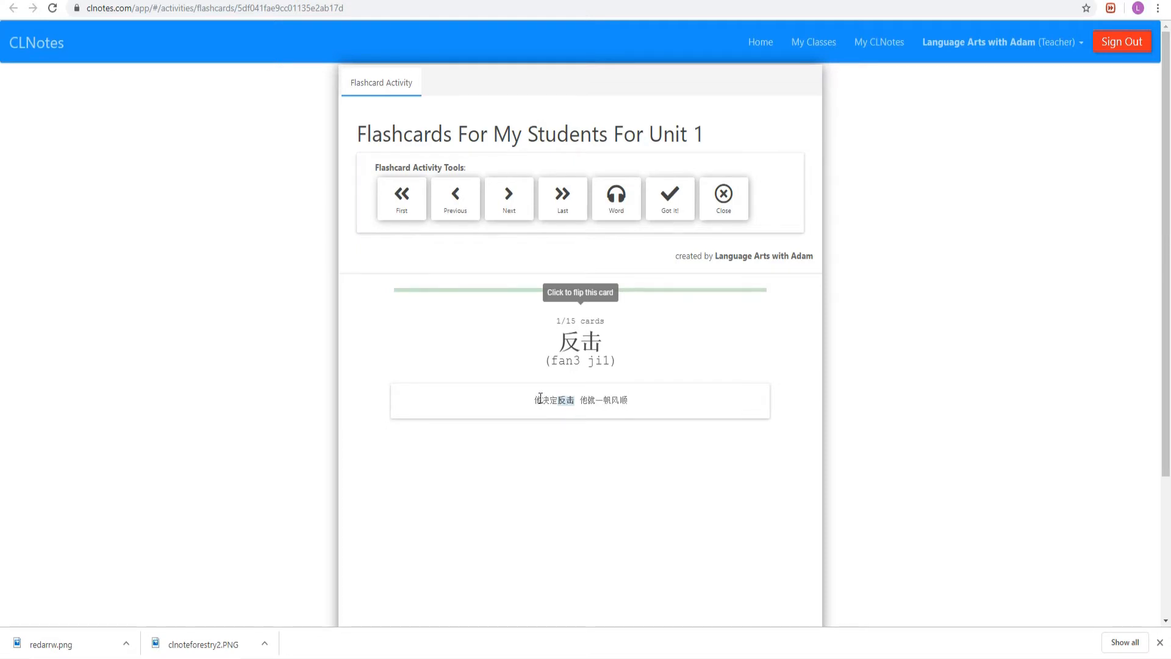
Flip the first flashcard between its Chinese word side and its English definitions twice
{"action": "left_click", "coordinate": [592, 346]}
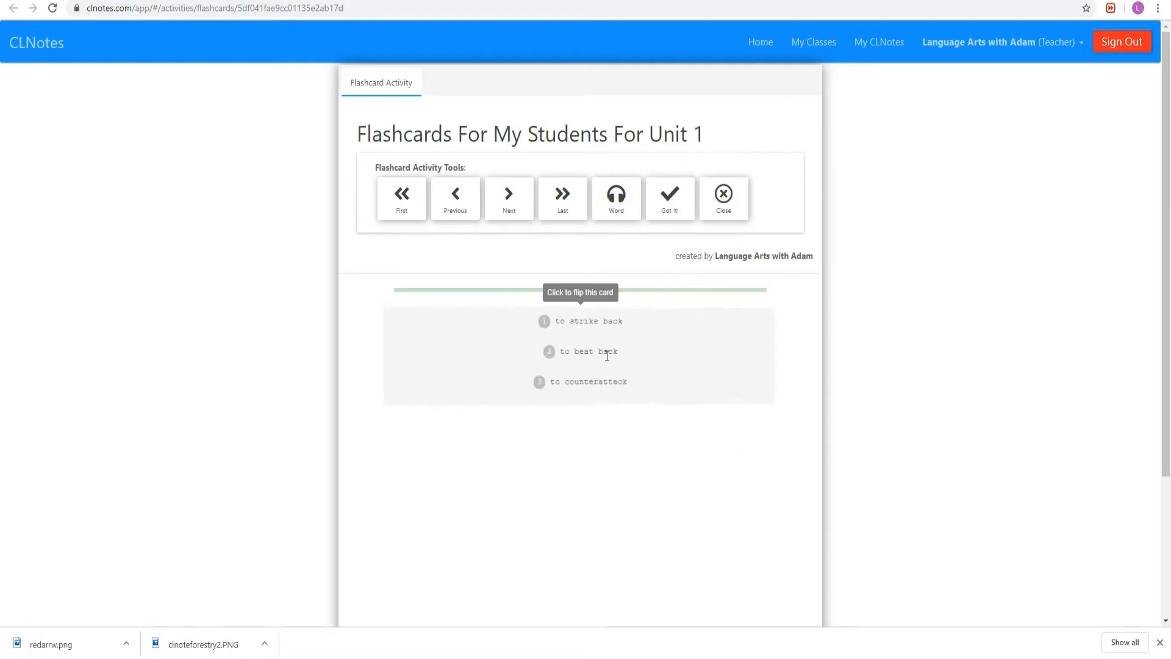
{"action": "left_click", "coordinate": [664, 353]}
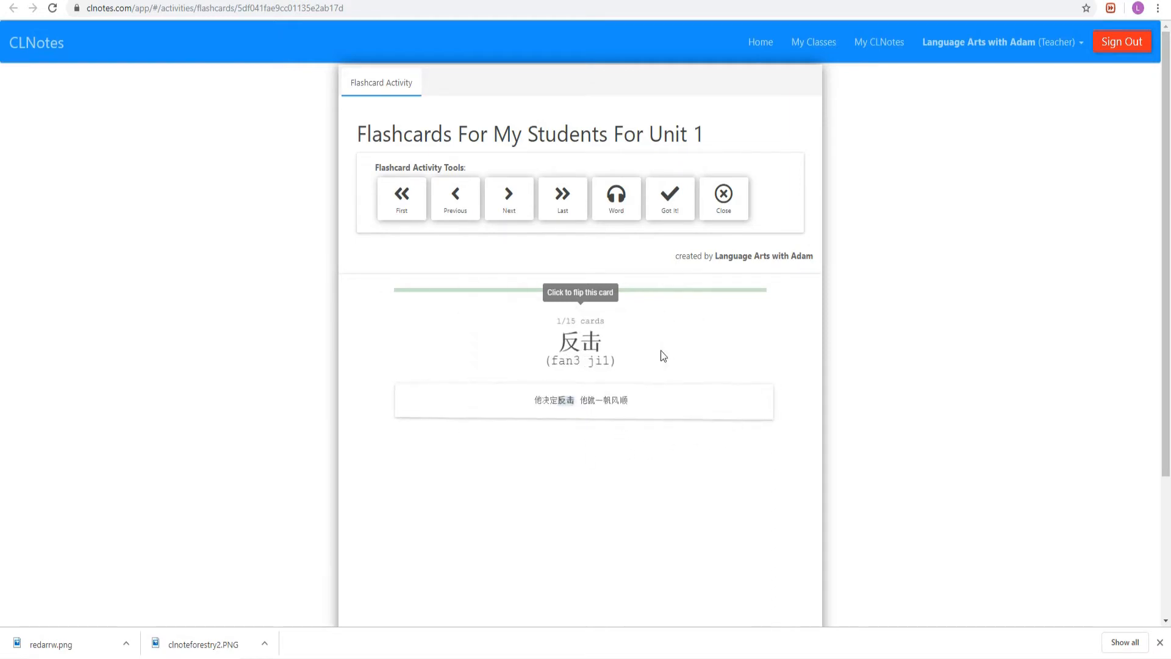
{"action": "left_click", "coordinate": [650, 351]}
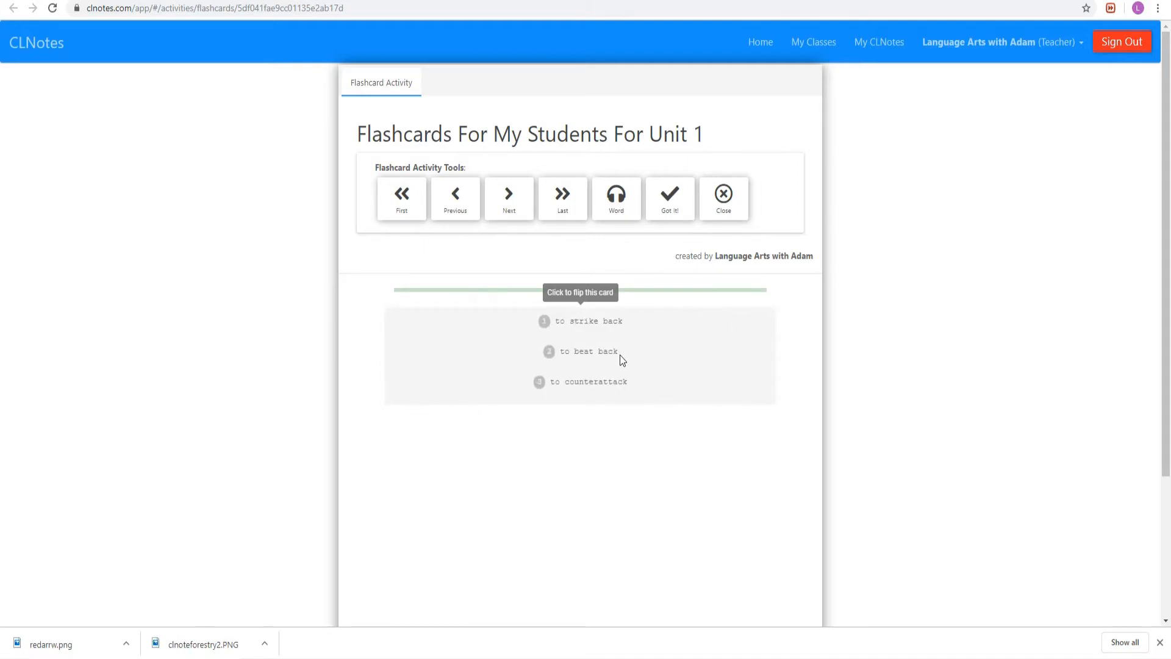
{"action": "left_click", "coordinate": [624, 356]}
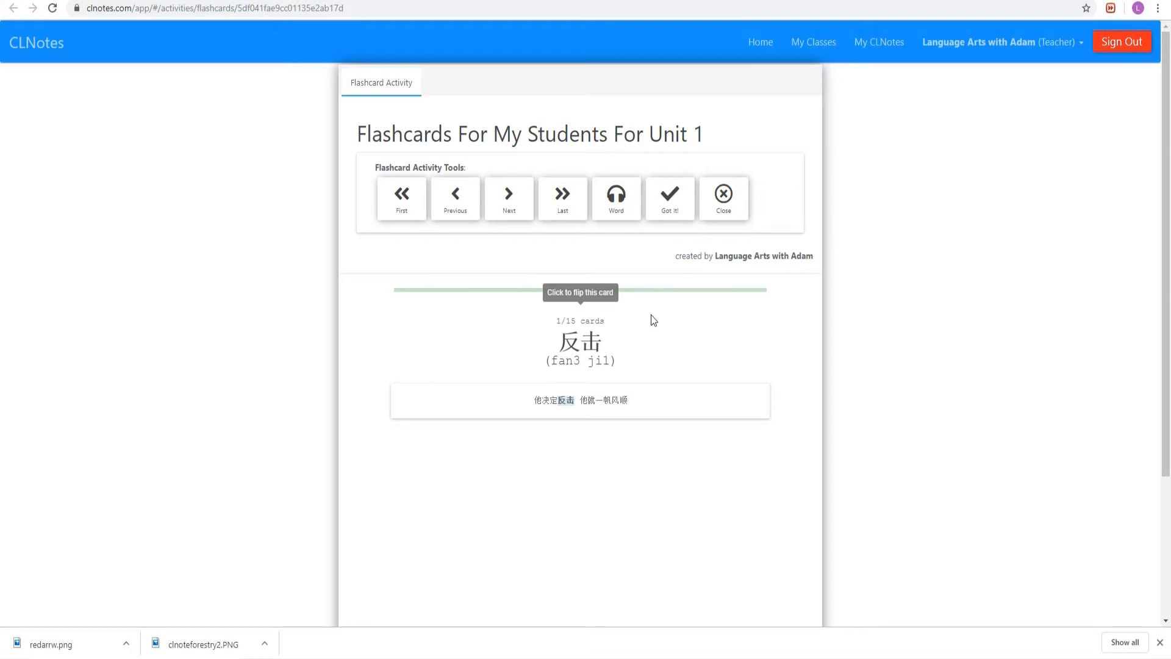
Mark the first flashcard as Got it, visit the second card and return, and unmark the first card
{"action": "left_click", "coordinate": [666, 202]}
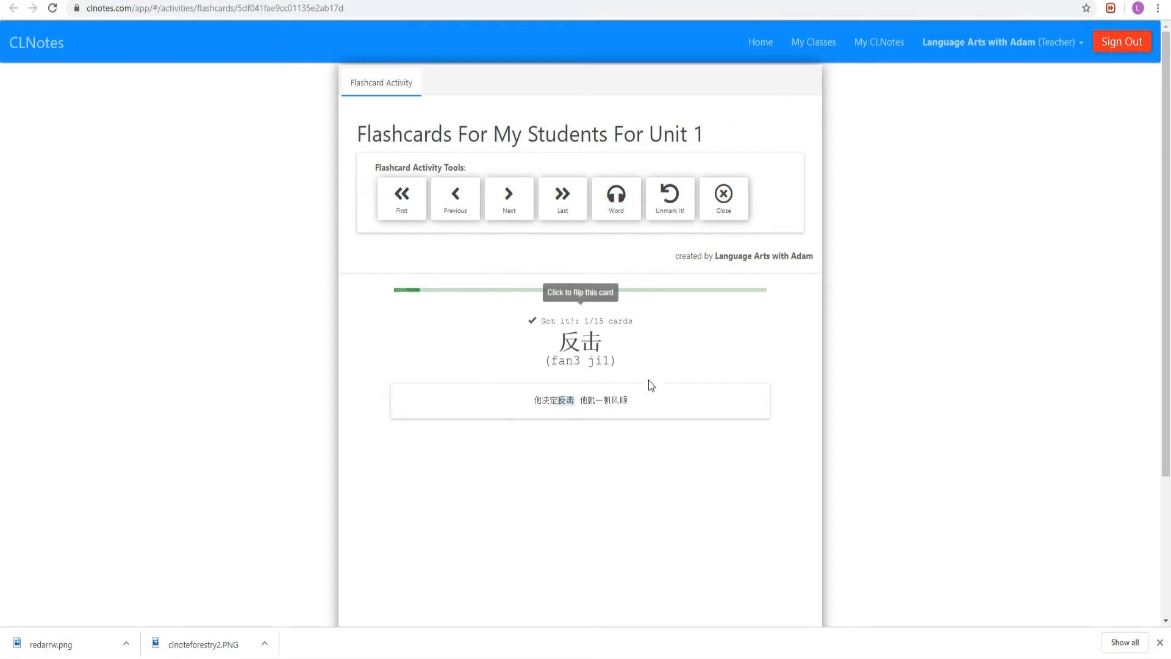
{"action": "left_click", "coordinate": [515, 216]}
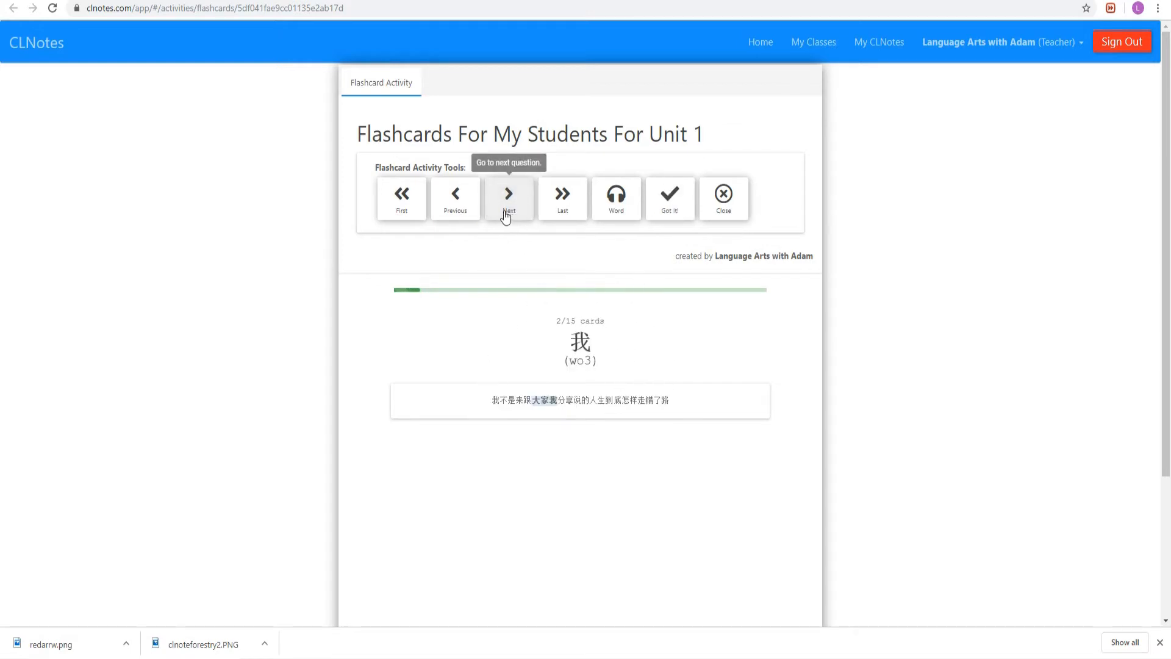
{"action": "left_click", "coordinate": [453, 198]}
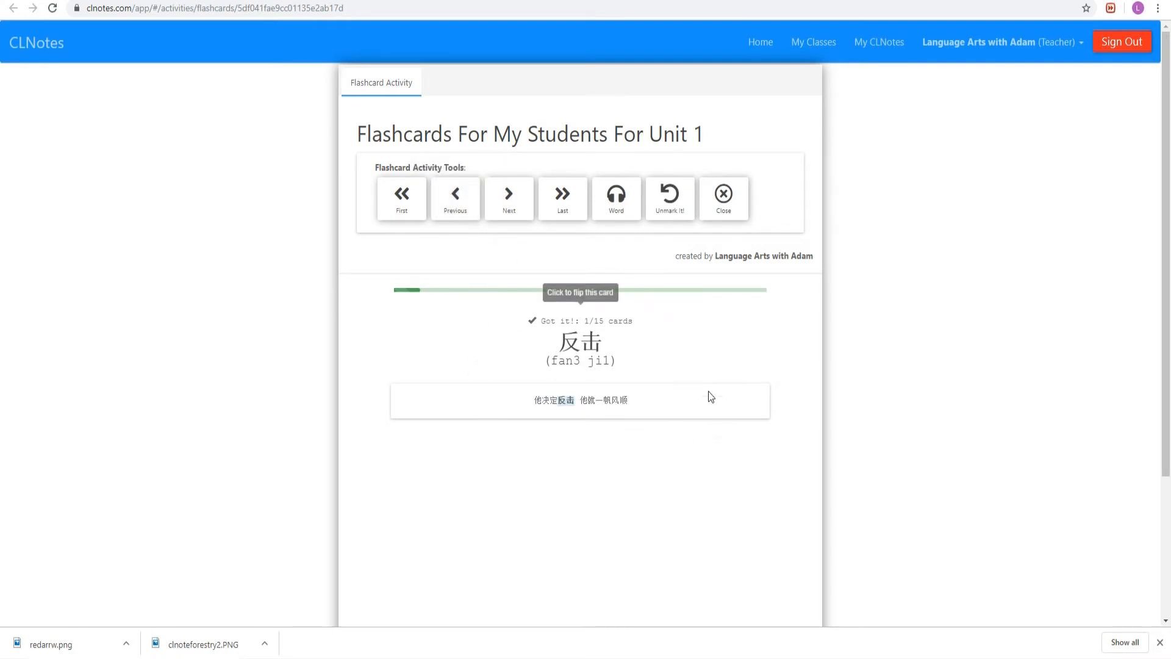
{"action": "left_click", "coordinate": [669, 195]}
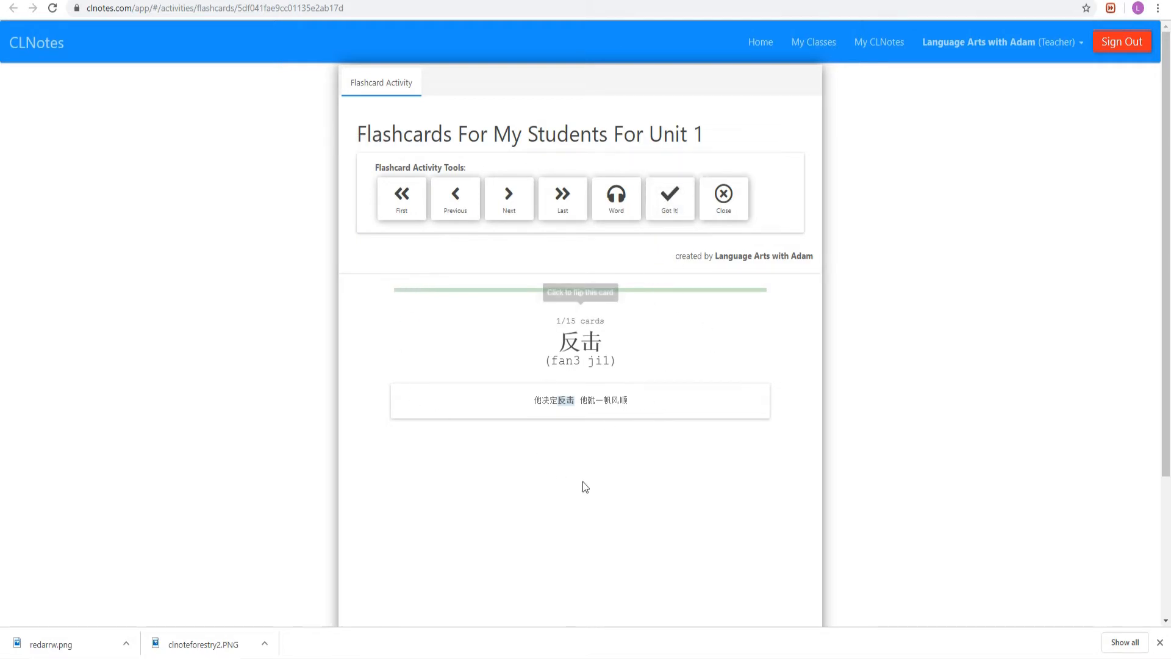
Play the audio pronunciation of the word 反击 several times and return to the Chinese Class page
{"action": "left_click", "coordinate": [625, 210]}
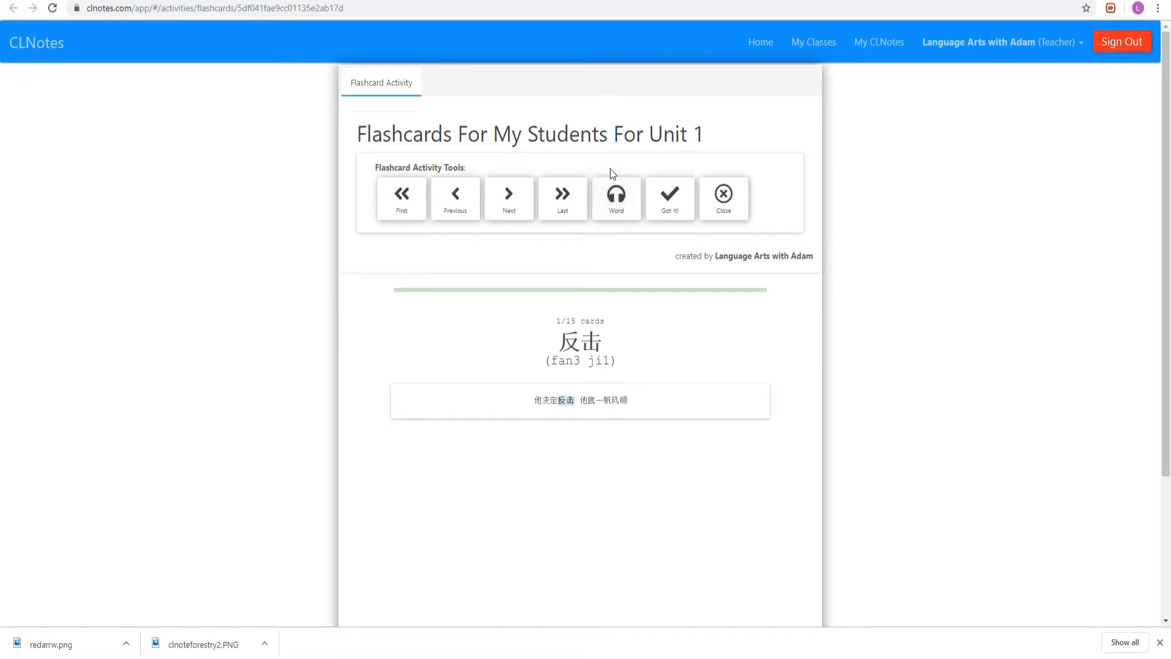
{"action": "left_click", "coordinate": [616, 203]}
{"action": "left_click", "coordinate": [616, 202]}
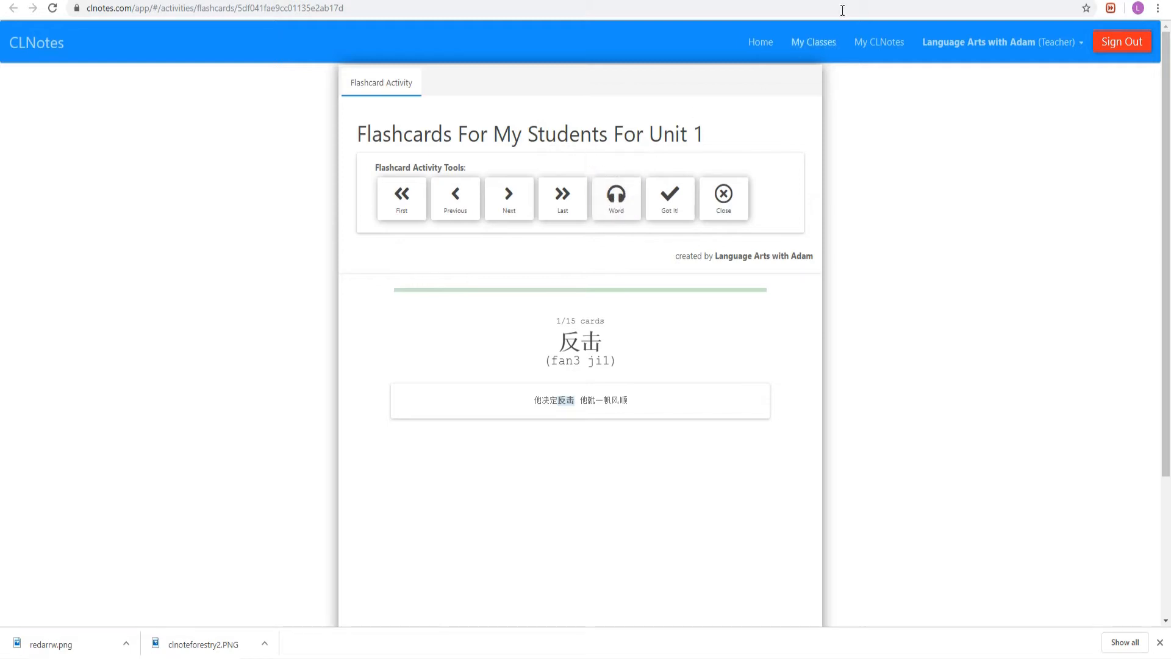
{"action": "left_click", "coordinate": [622, 0]}
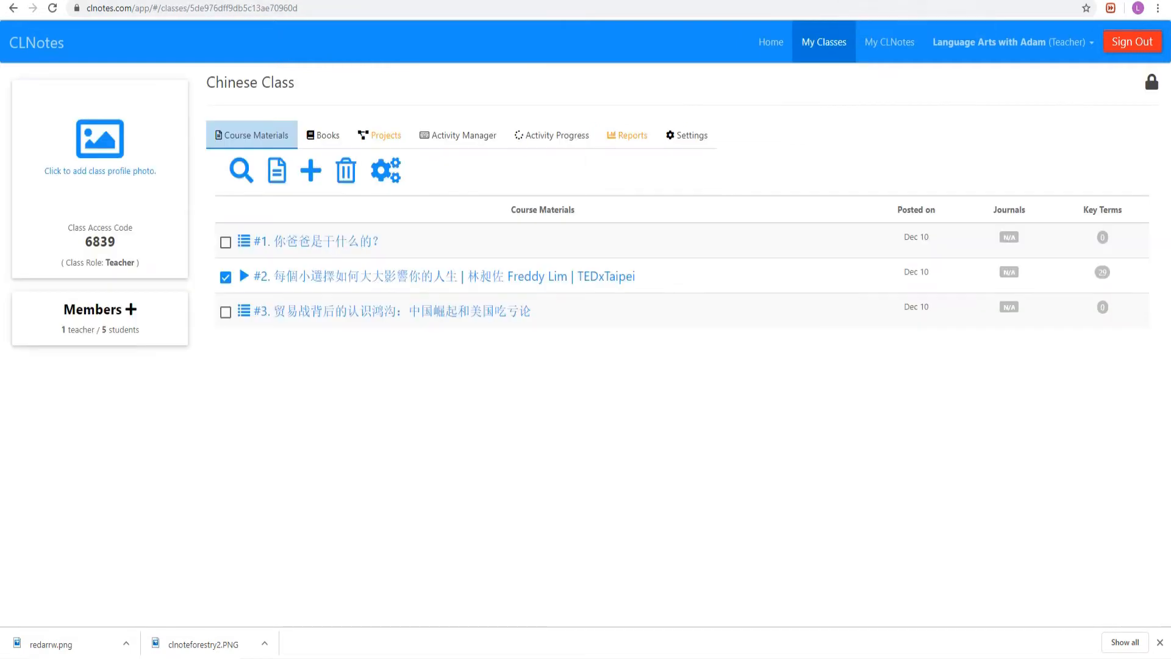
Find the "Flashcards For My Students For Unit 1" activity among the class's Flash Cards activities and assign it to all students
{"action": "left_click", "coordinate": [460, 139]}
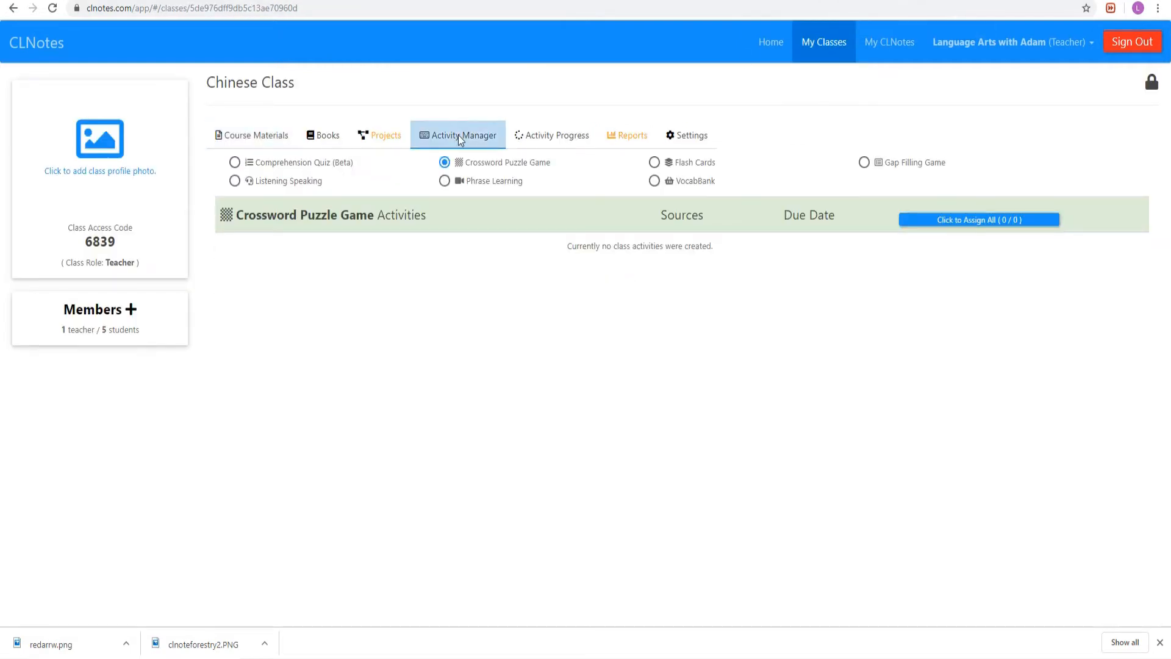
{"action": "left_click", "coordinate": [654, 162]}
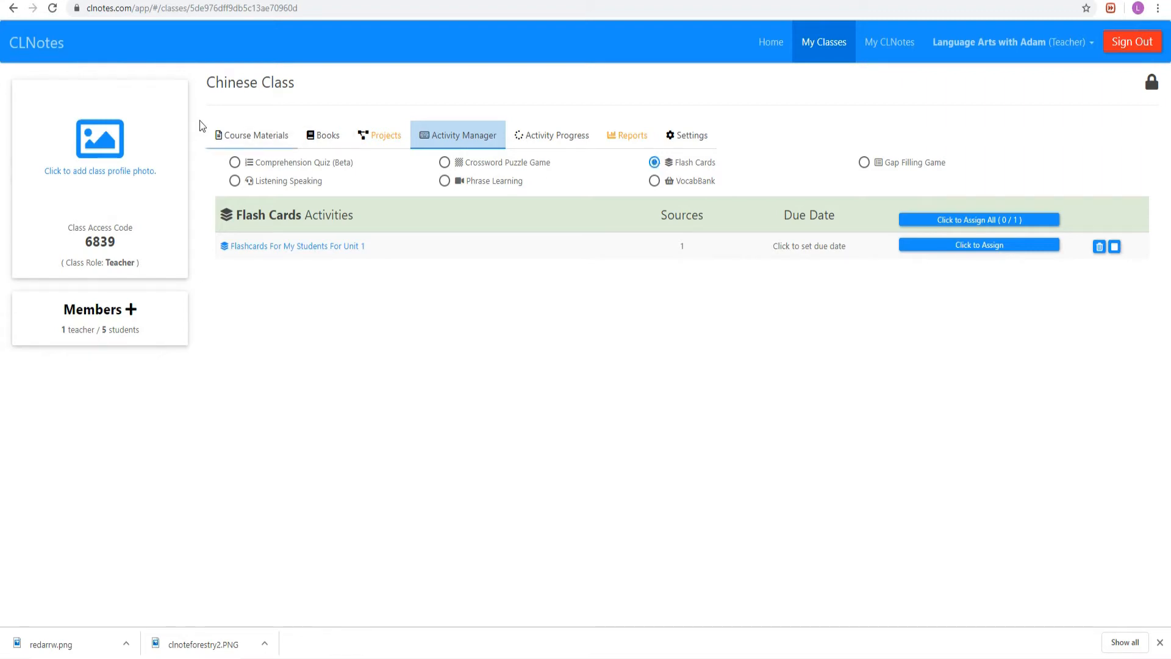
{"action": "left_click", "coordinate": [261, 140]}
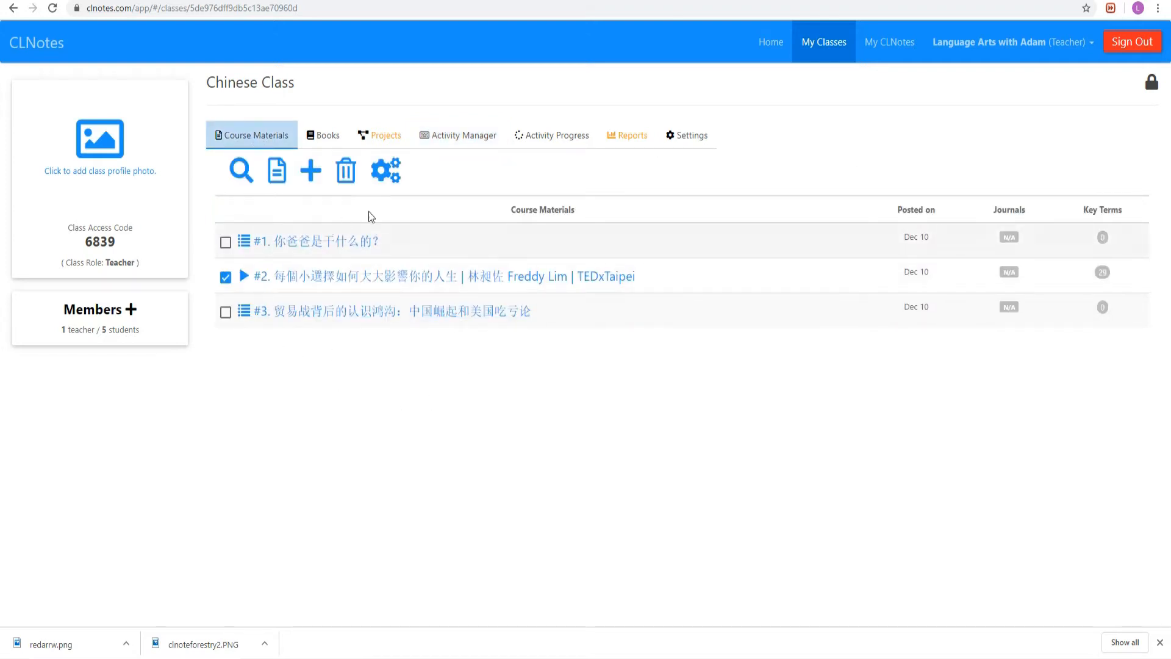
{"action": "left_click", "coordinate": [494, 136]}
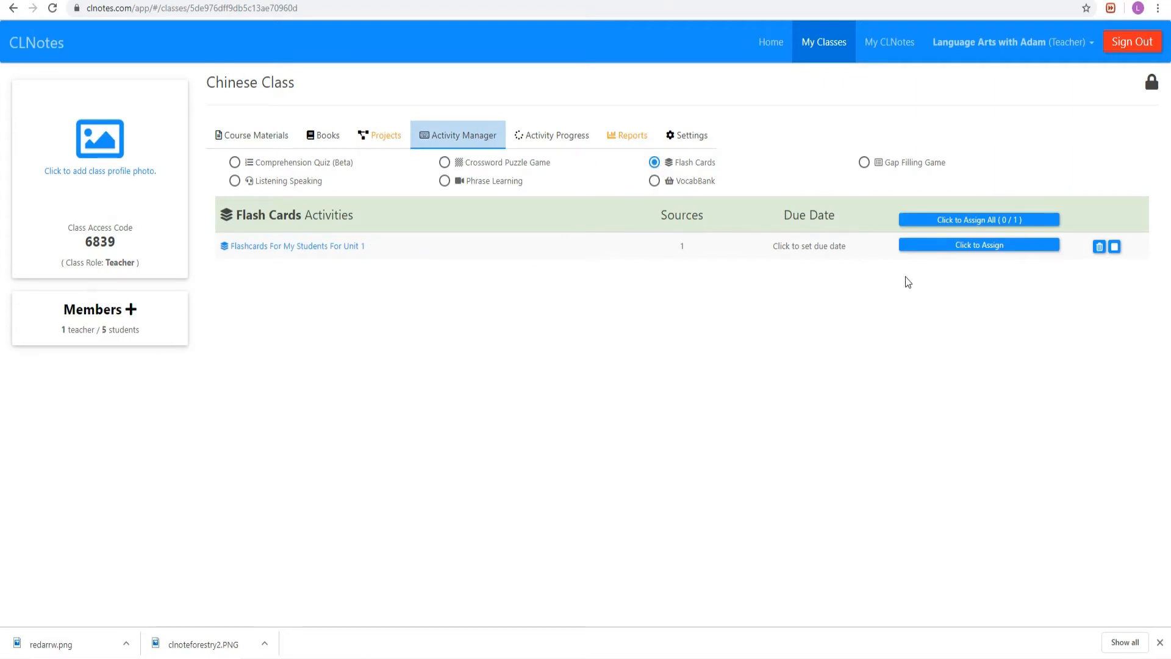
{"action": "left_click", "coordinate": [964, 253]}
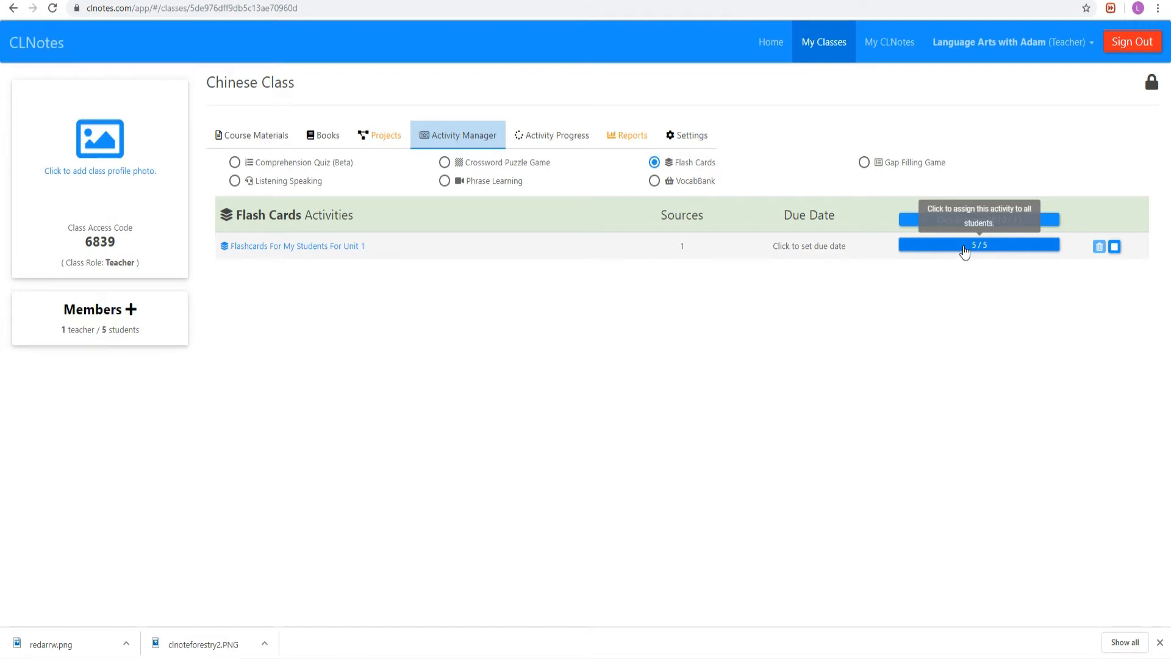
Create a Gap Filling Game titled "Cloze test for my students for unit 1" from the same TEDxTaipei video with teacher and student vocabs
{"action": "left_click", "coordinate": [263, 139]}
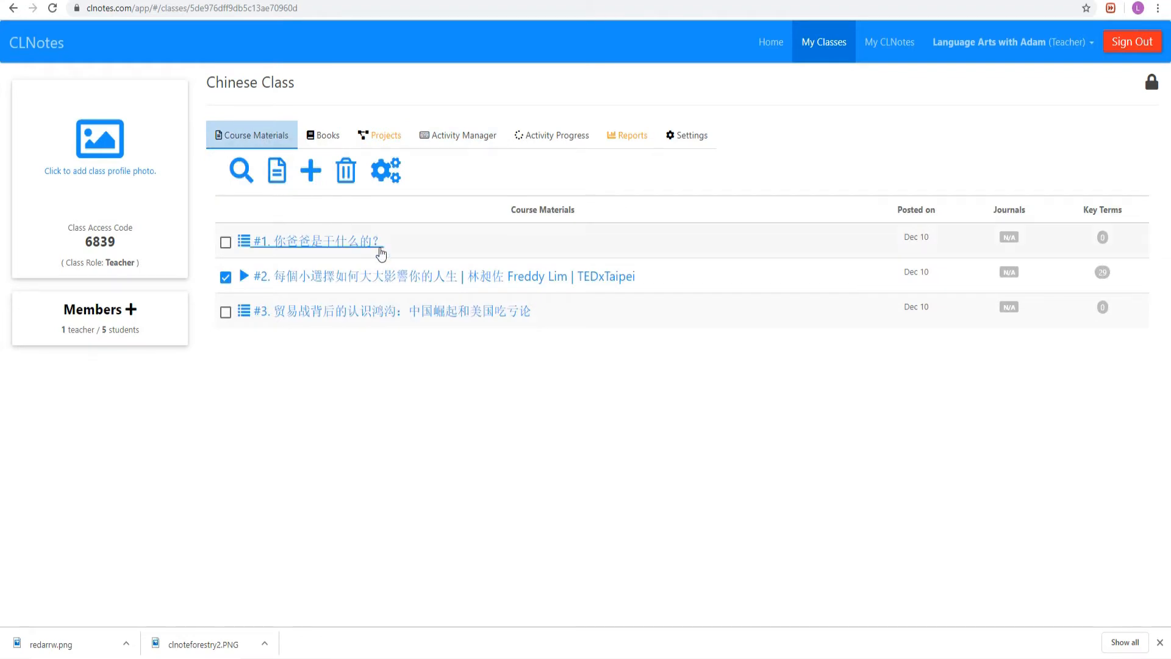
{"action": "left_click", "coordinate": [310, 172]}
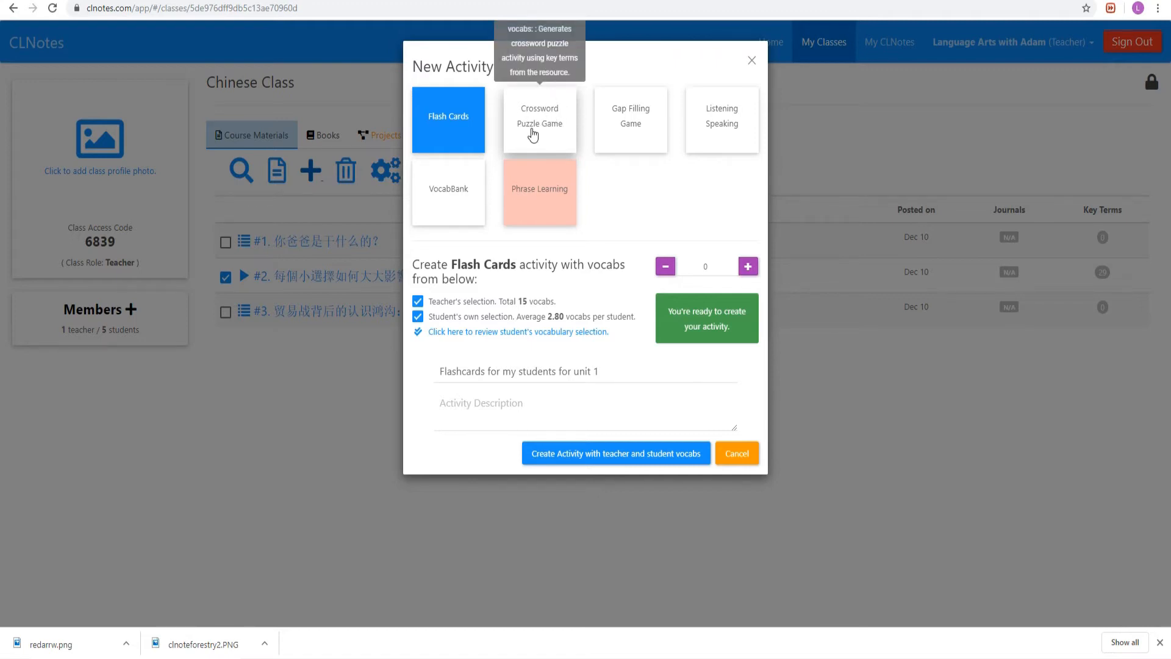
{"action": "left_click", "coordinate": [633, 124]}
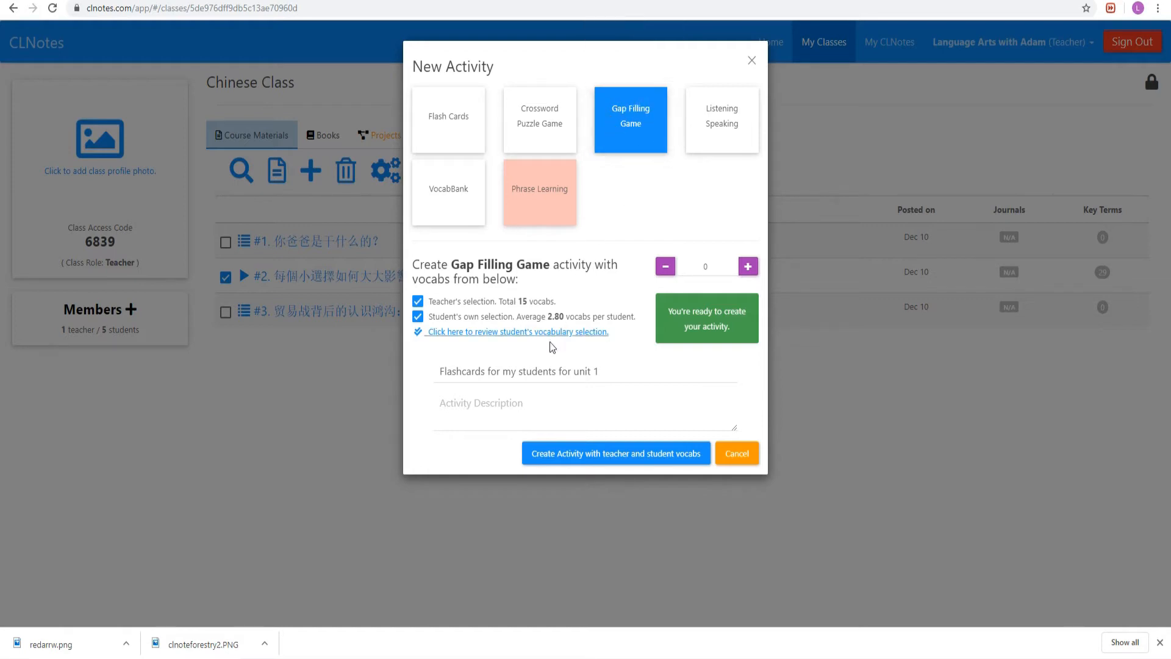
{"action": "left_click", "coordinate": [513, 373]}
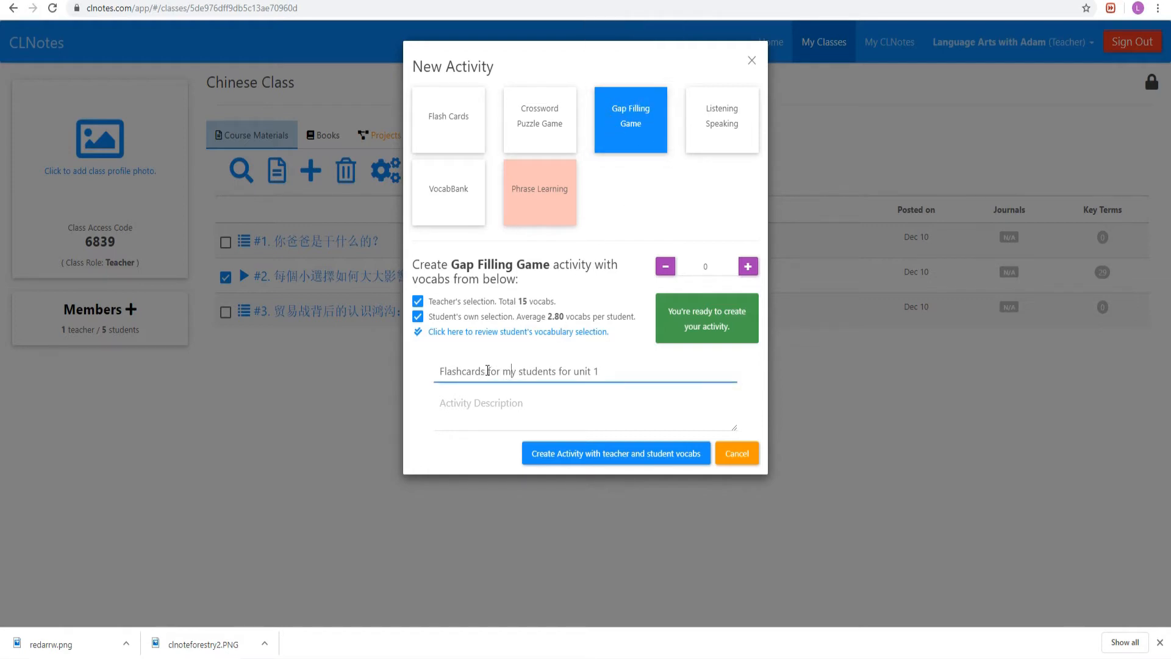
{"action": "left_click_drag", "start_coordinate": [481, 372], "coordinate": [371, 365]}
{"action": "type", "text": "Cloze te"}
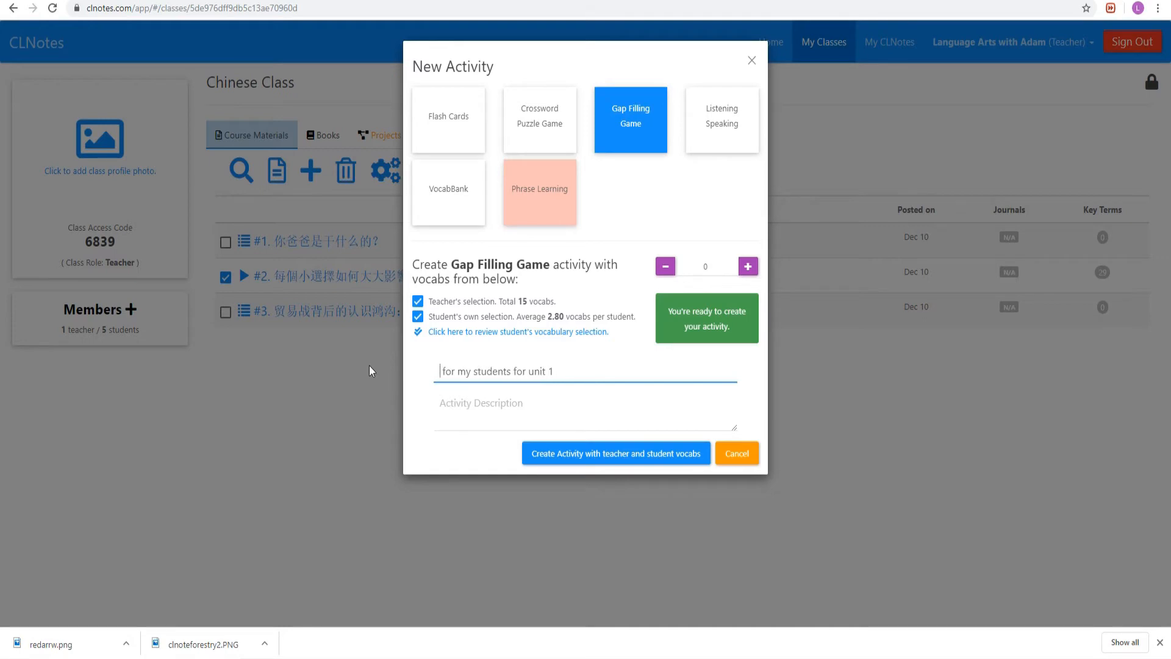
{"action": "type", "text": "st"}
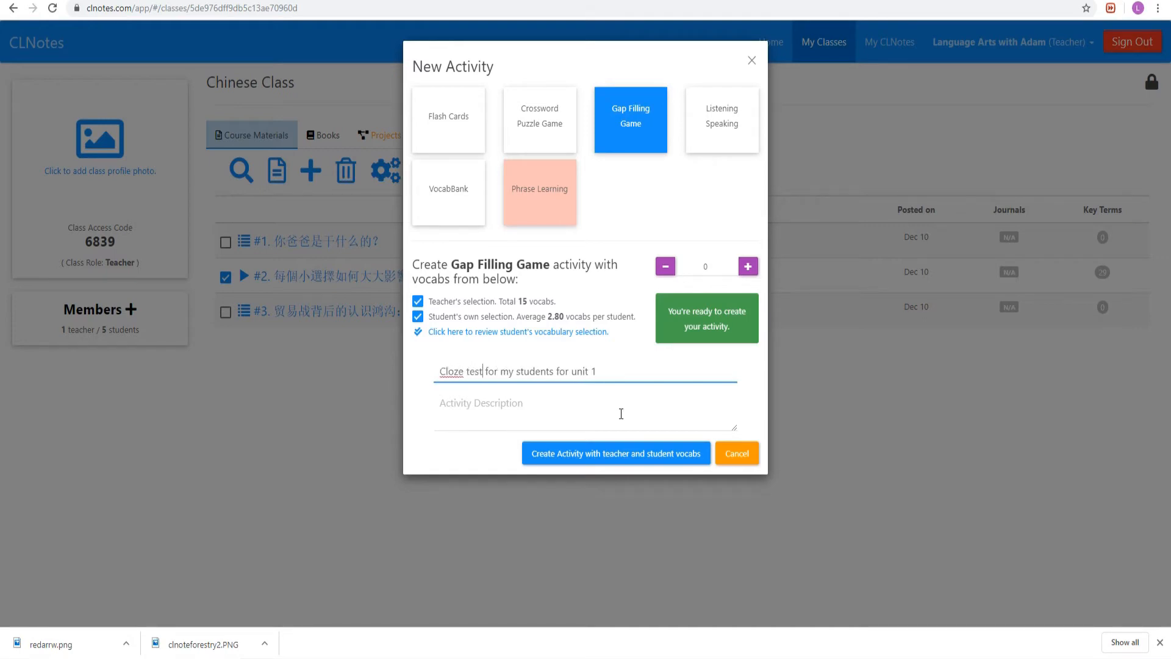
{"action": "left_click", "coordinate": [629, 459]}
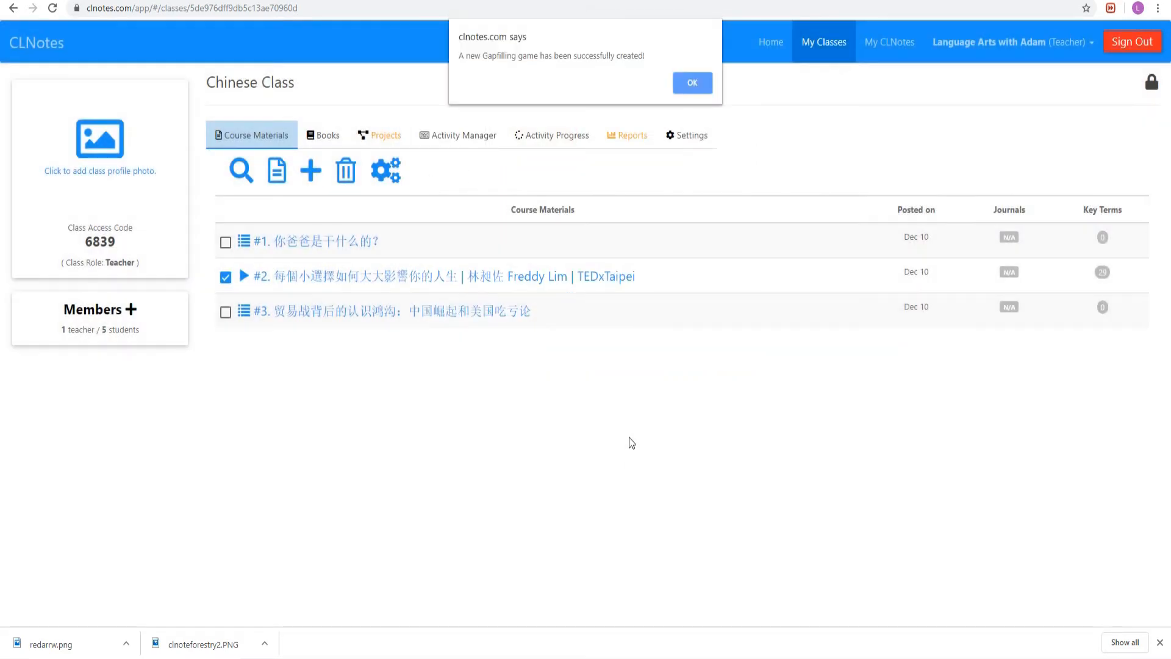
{"action": "left_click", "coordinate": [691, 84]}
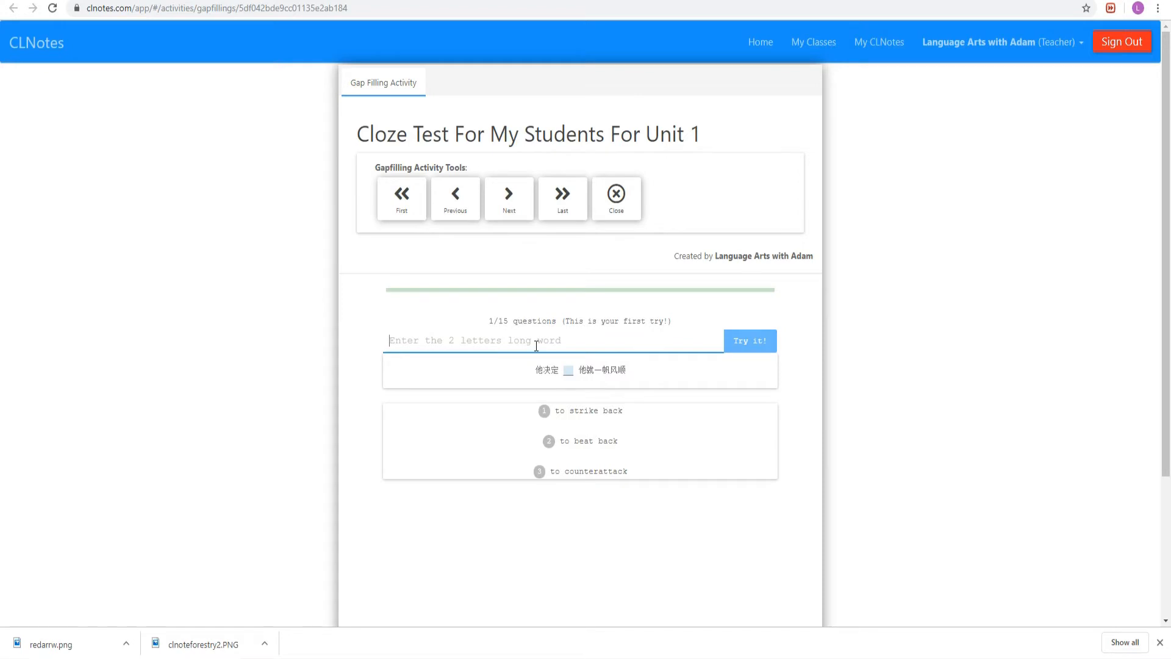
Answer the first cloze question with 反击 and submit the answer
{"action": "type", "text": "fanji"}
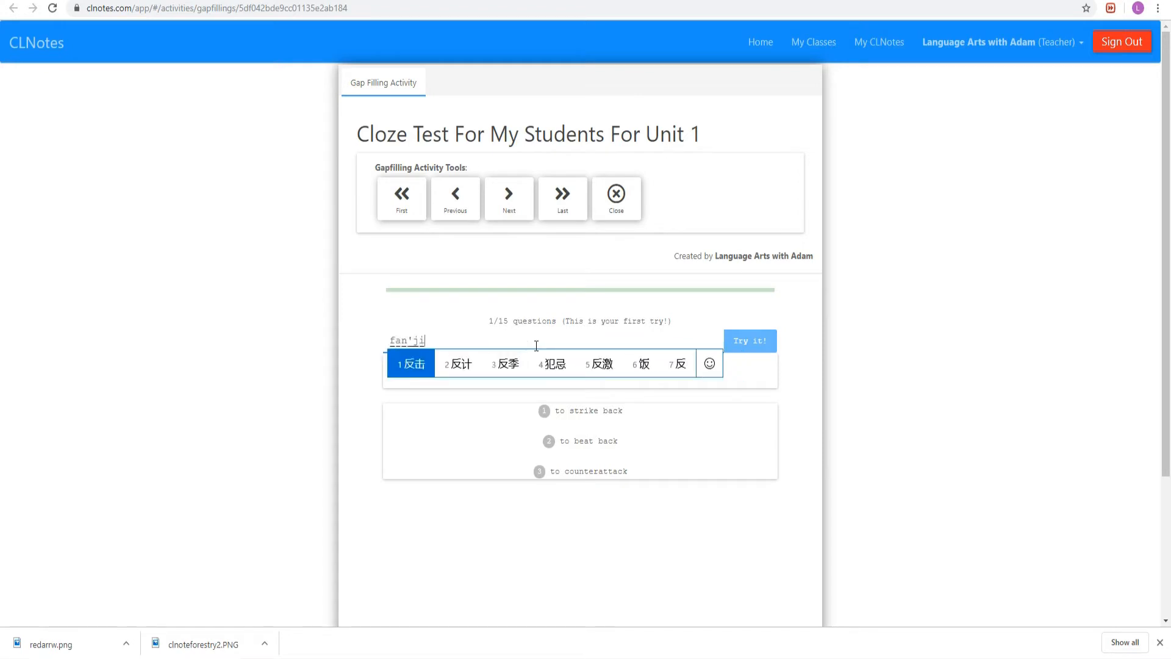
{"action": "left_click", "coordinate": [408, 362]}
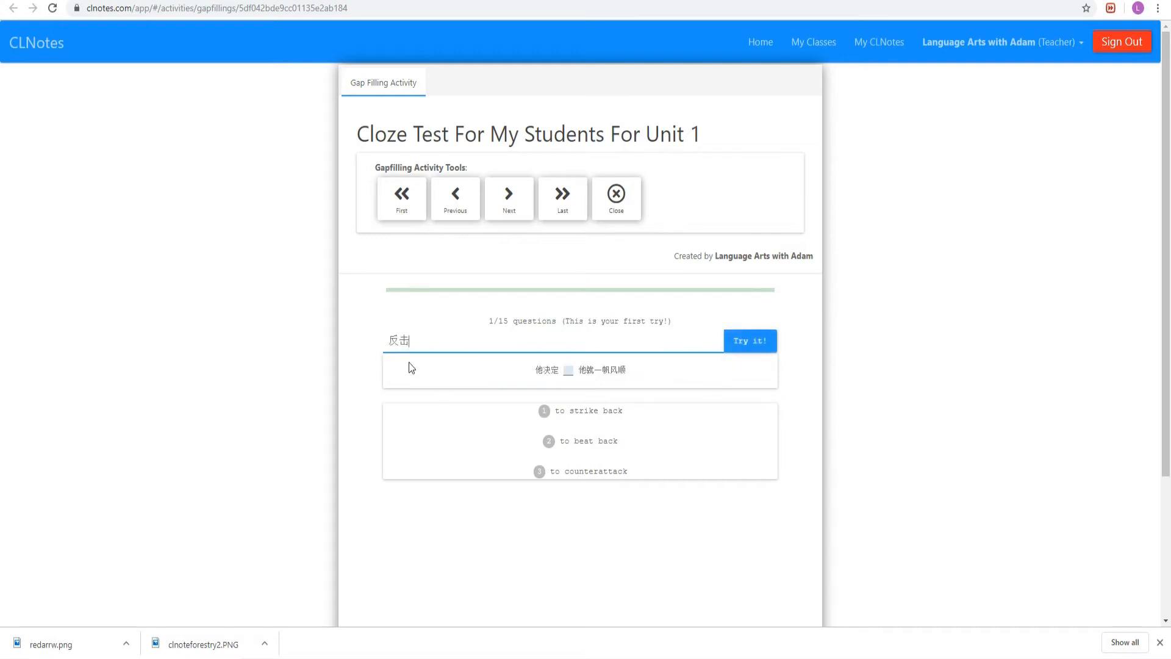
{"action": "left_click", "coordinate": [758, 342]}
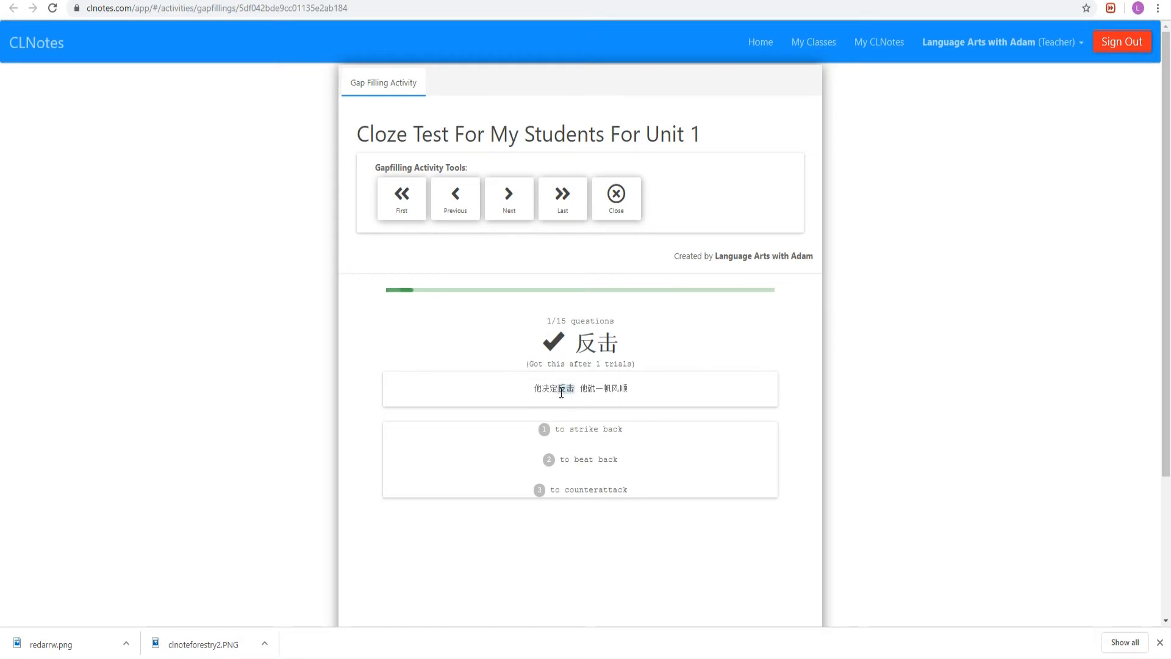
Go to the second cloze question, answer it with 我 and submit the answer
{"action": "left_click", "coordinate": [511, 205]}
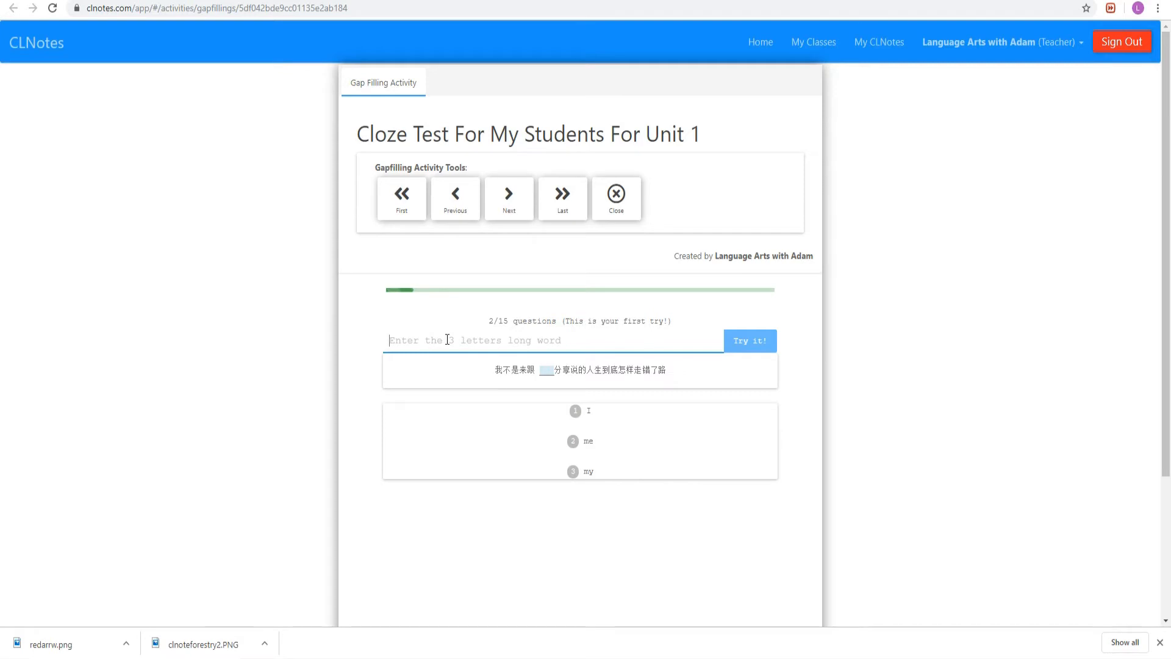
{"action": "type", "text": "wo"}
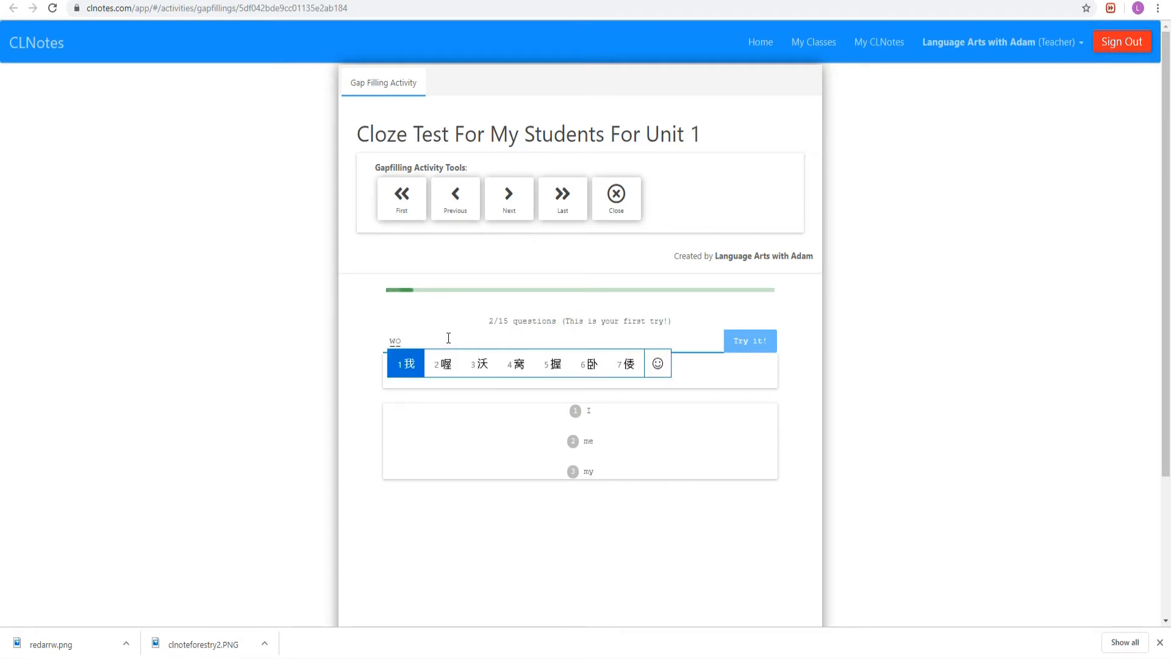
{"action": "left_click", "coordinate": [410, 366]}
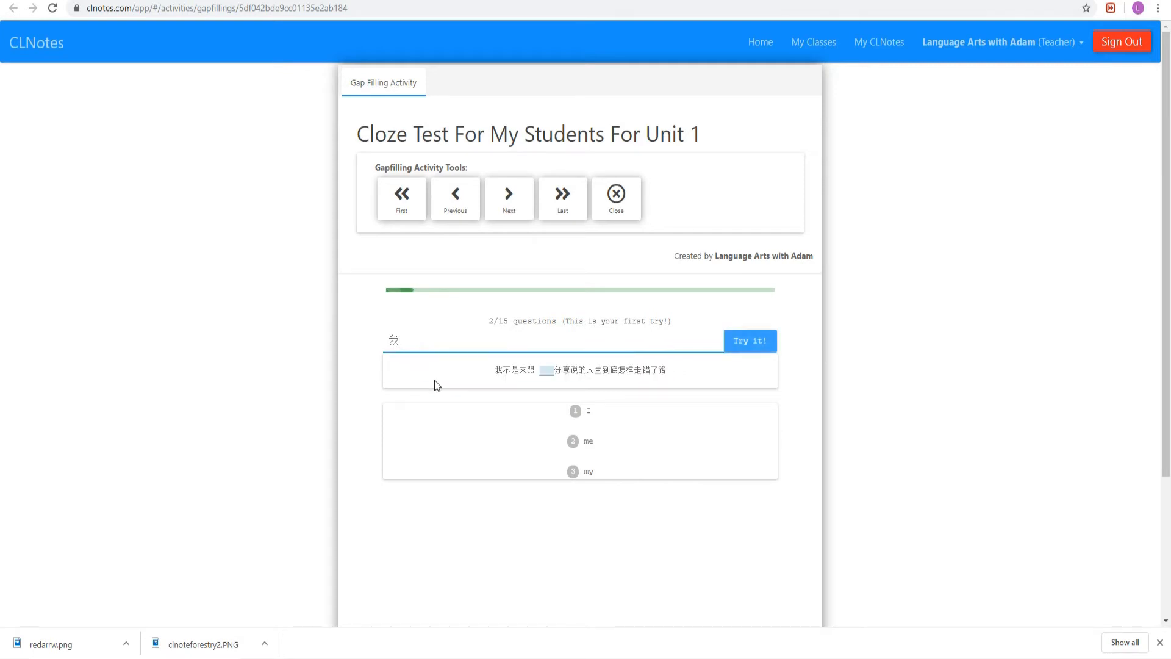
{"action": "left_click", "coordinate": [762, 343]}
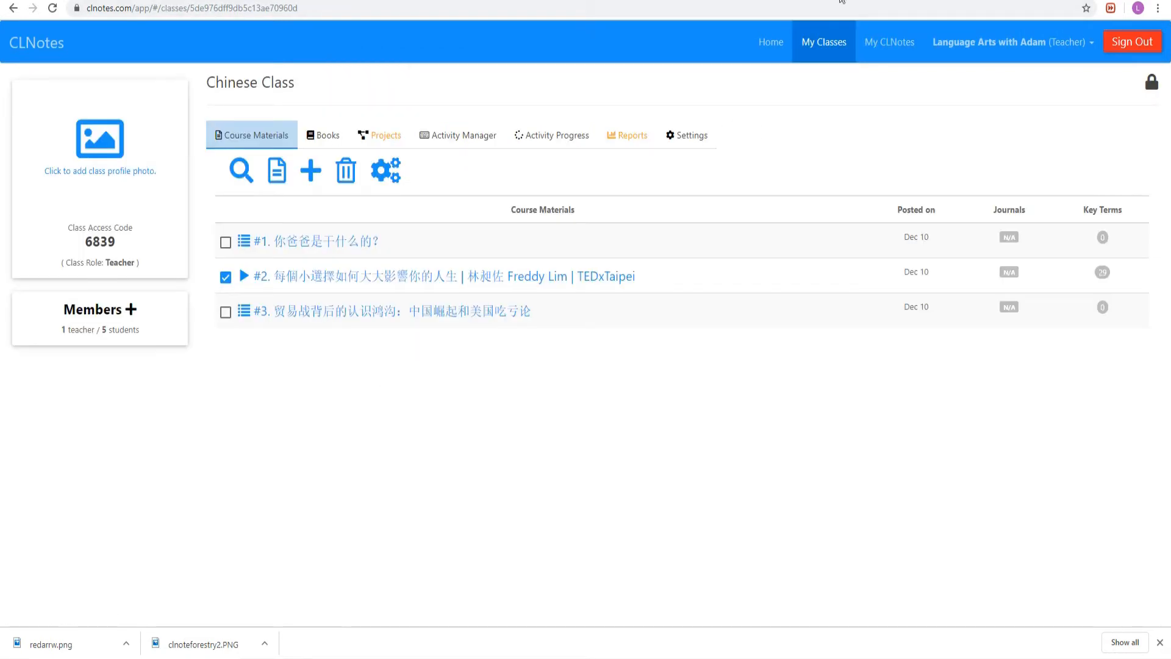
Find "Cloze Test For My Students For Unit 1" among the class's Gap Filling Game activities and assign it to all students
{"action": "left_click", "coordinate": [460, 138]}
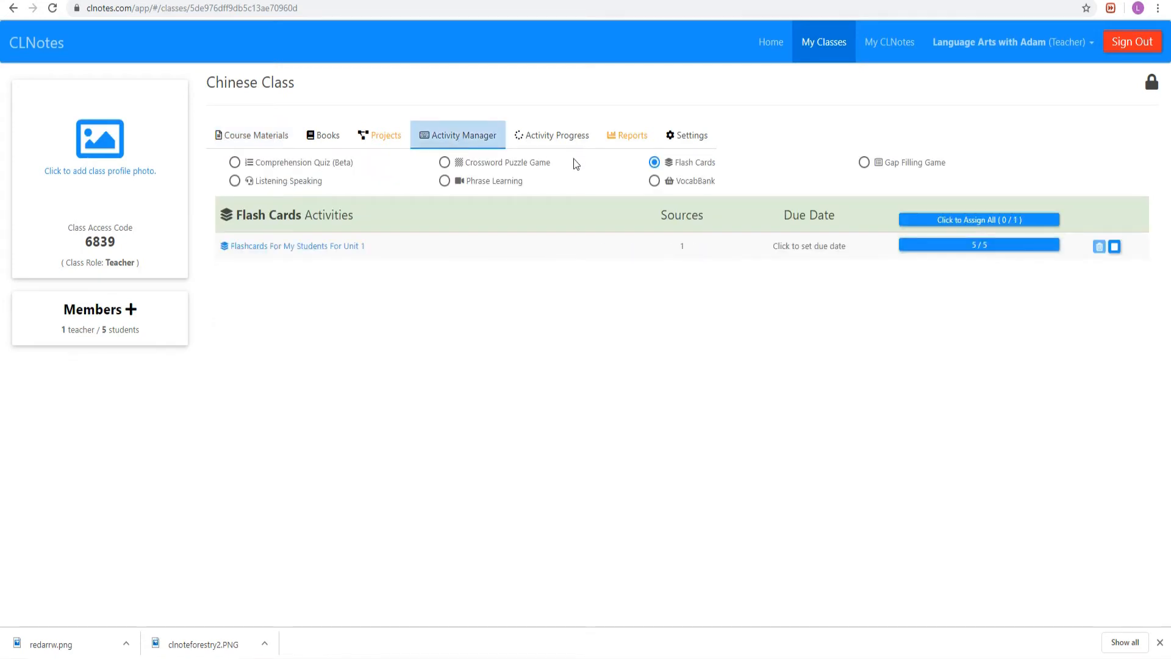
{"action": "left_click", "coordinate": [865, 163]}
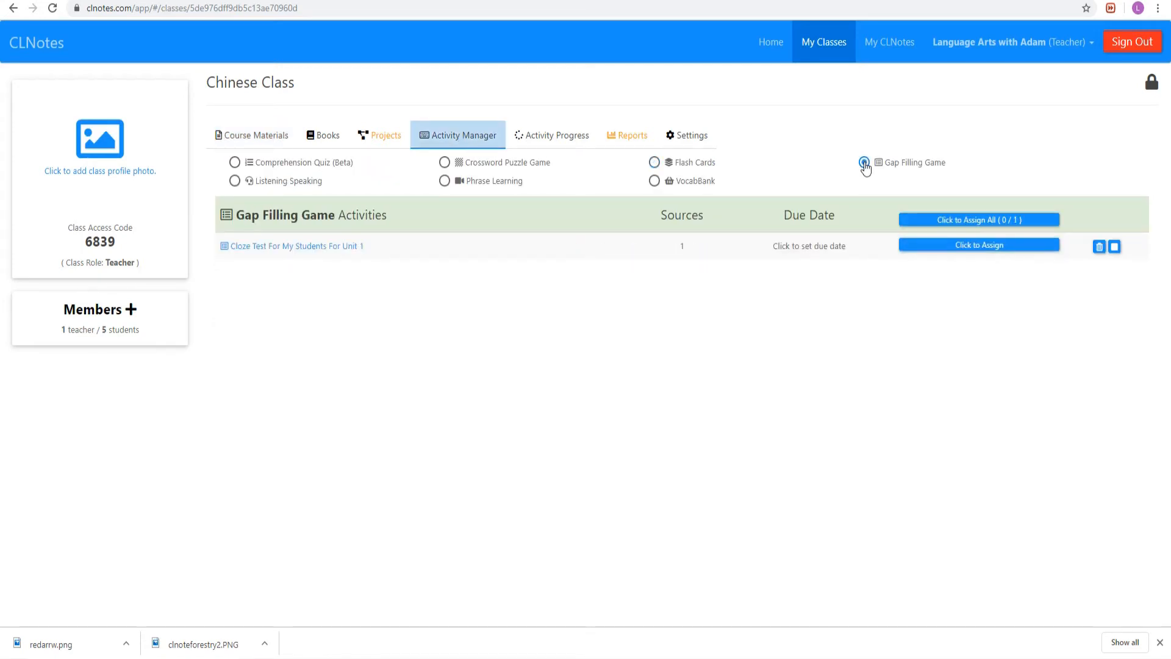
{"action": "left_click", "coordinate": [937, 248]}
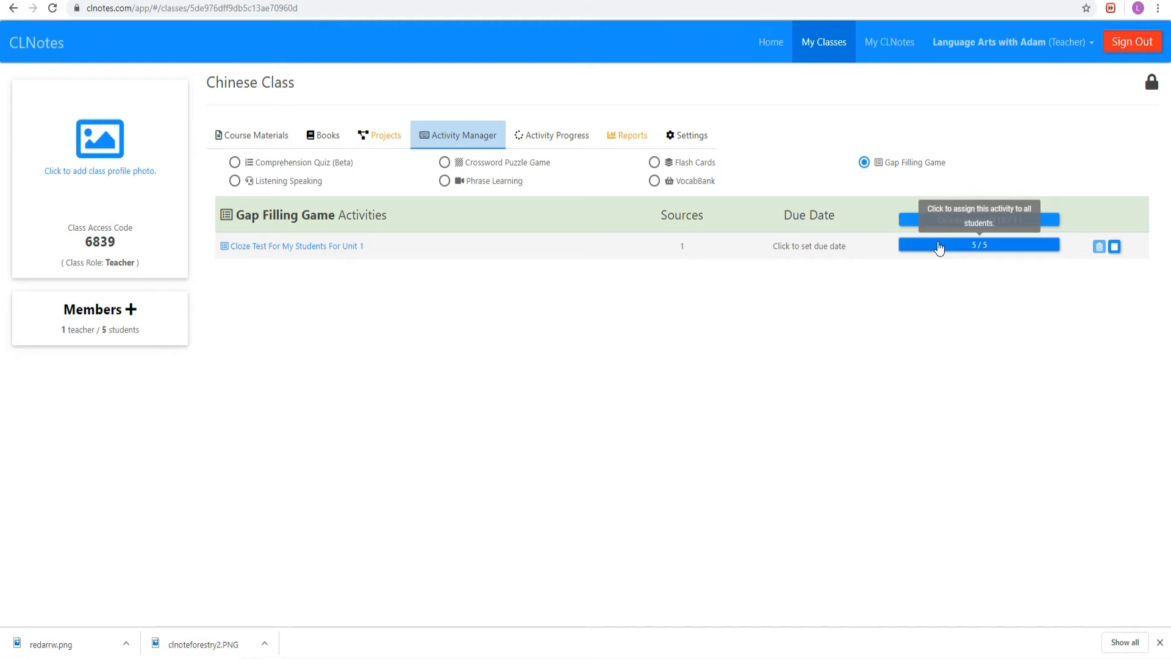
Check the students' activity progress for the Gap Filling Game and the Flash Cards
{"action": "left_click", "coordinate": [564, 134]}
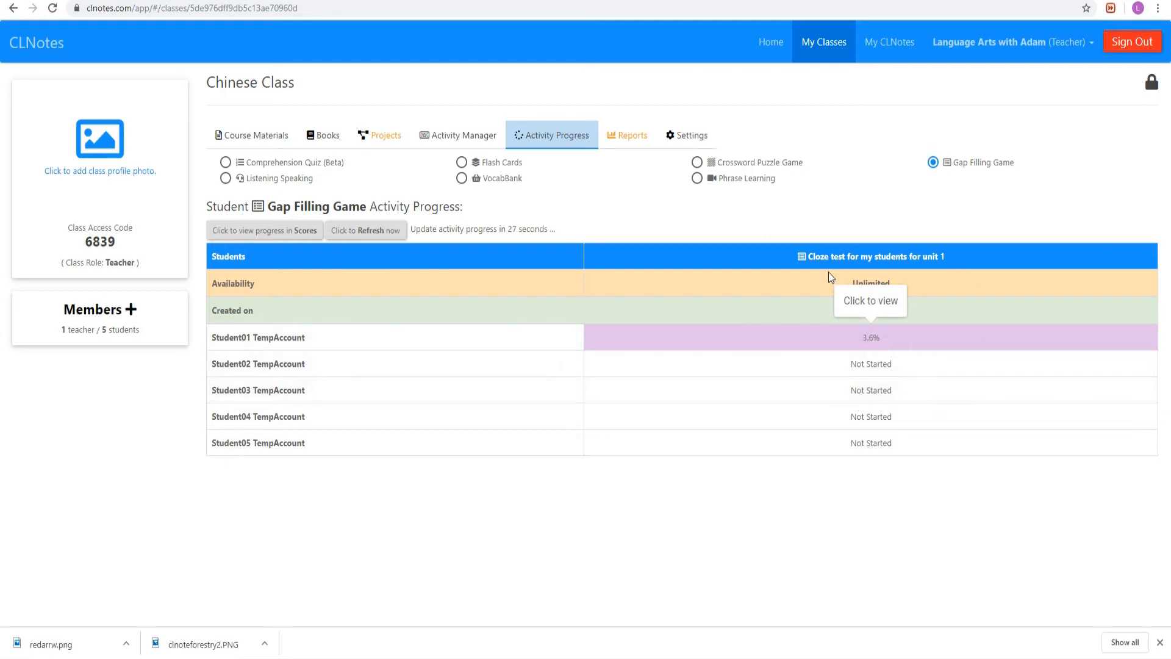
{"action": "left_click", "coordinate": [461, 162]}
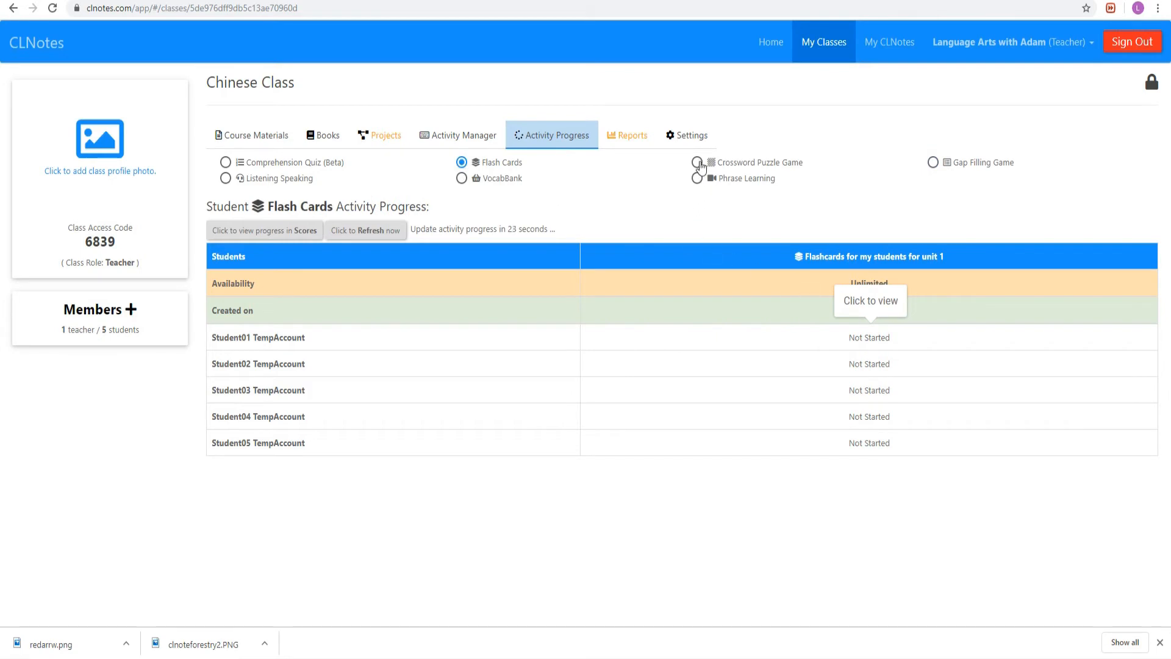
{"action": "left_click", "coordinate": [932, 164]}
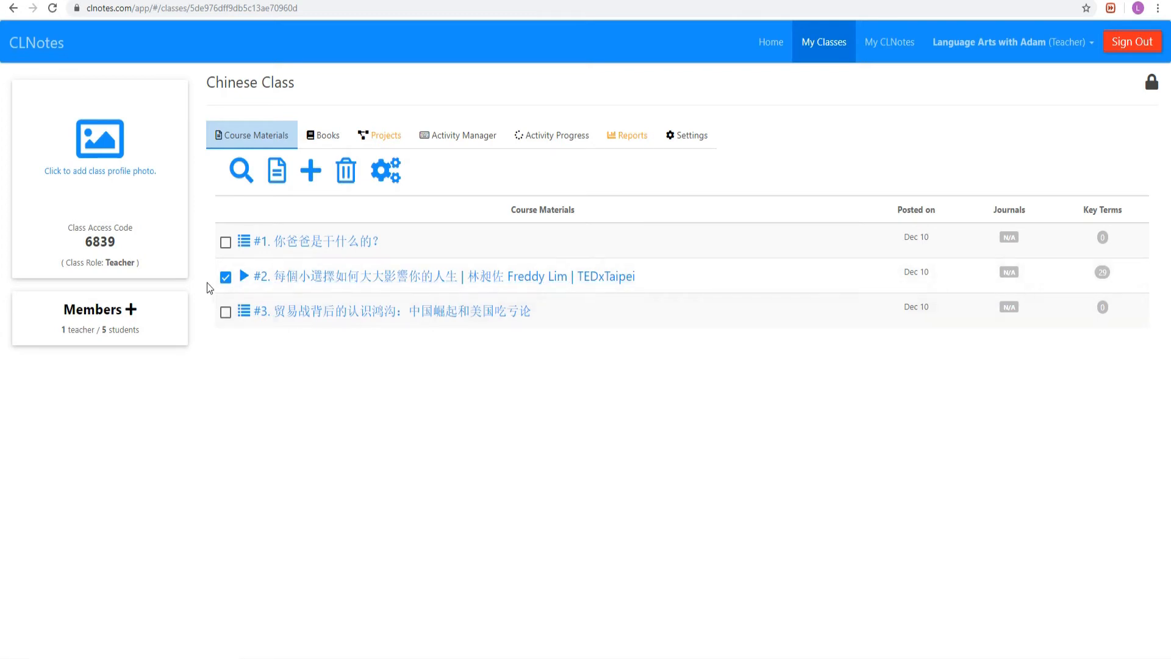
Create a Listening Speaking activity titled "listening and speaking activity Chinese unit 1" from the TEDxTaipei video with teacher and student vocabs
{"action": "left_click", "coordinate": [310, 170]}
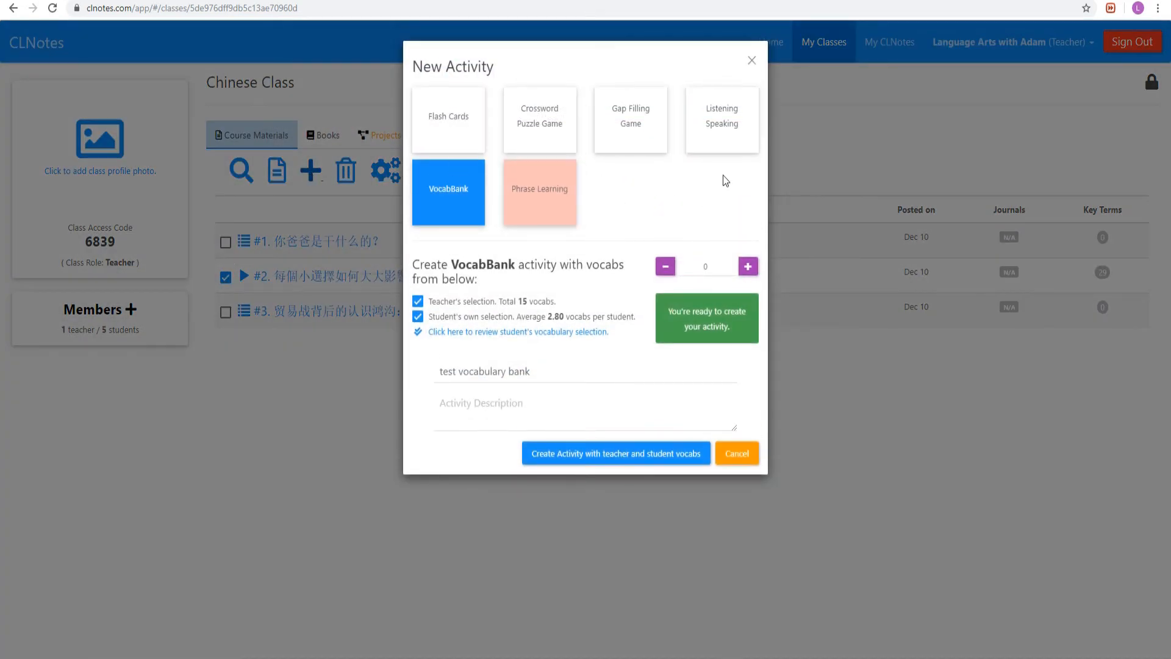
{"action": "left_click", "coordinate": [726, 106]}
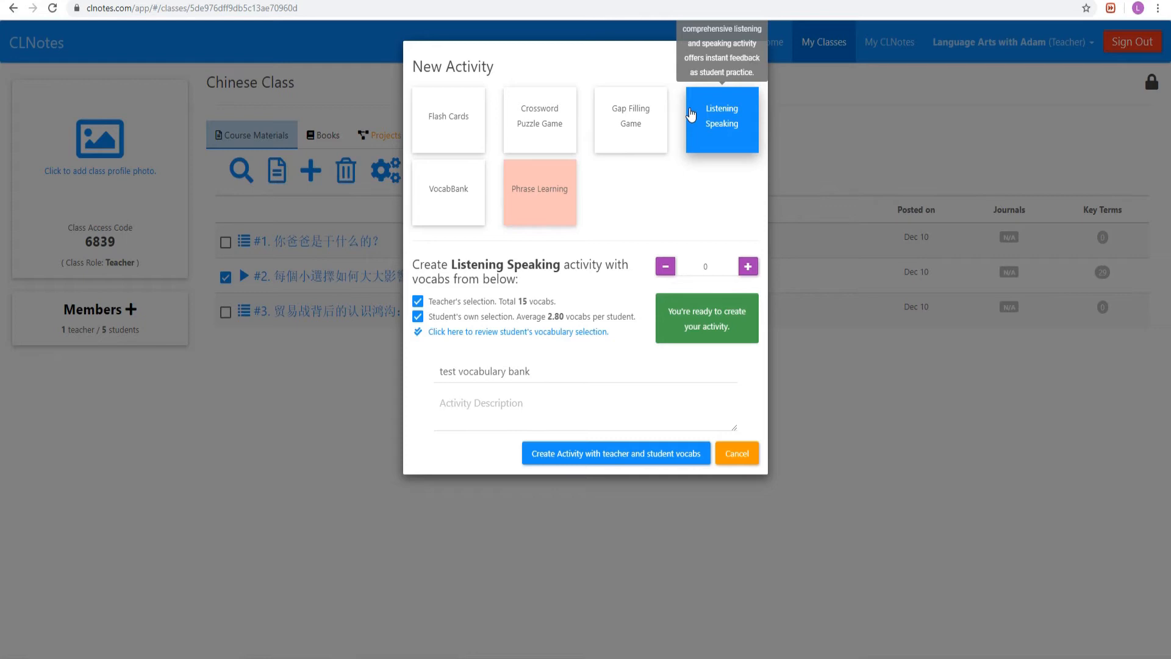
{"action": "left_click_drag", "start_coordinate": [540, 370], "coordinate": [434, 373]}
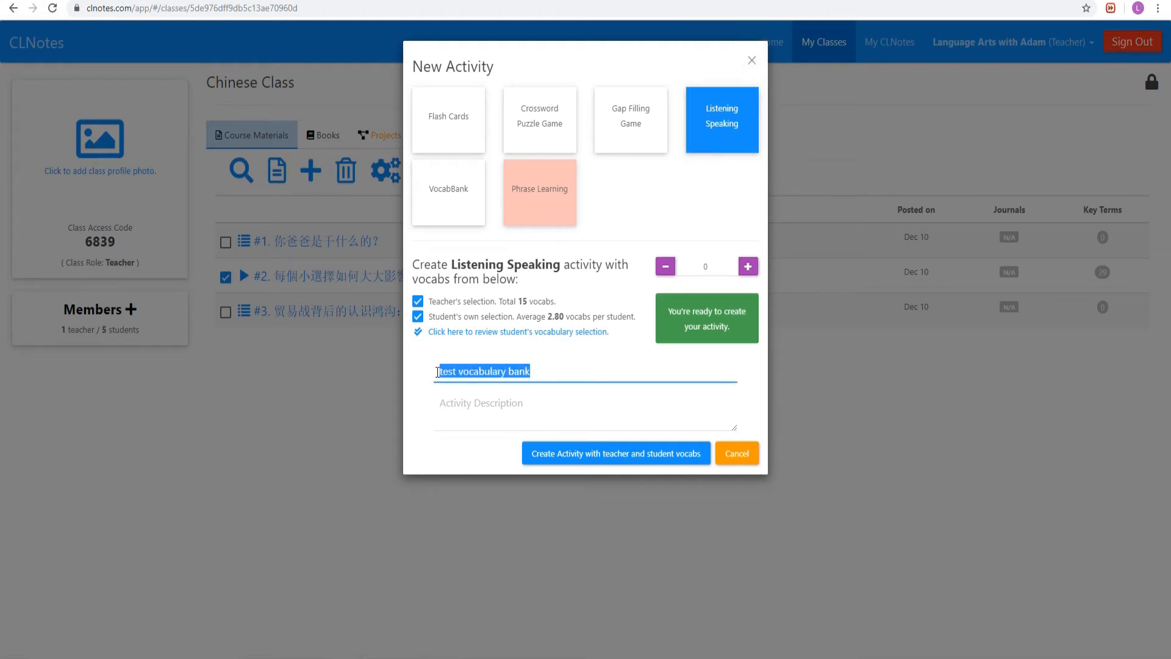
{"action": "type", "text": "listenn"}
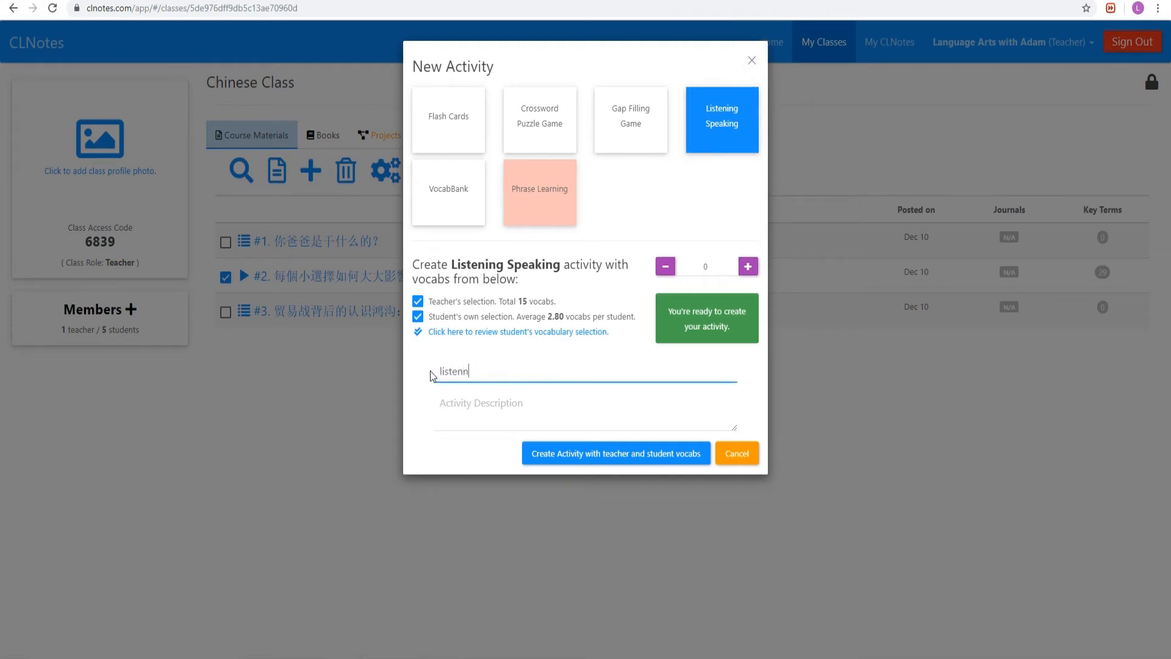
{"action": "type", "text": "ing and speaking activity Chinese unitt"}
{"action": "key", "text": "BackSpace"}
{"action": "key", "text": "BackSpace"}
{"action": "type", "text": "1"}
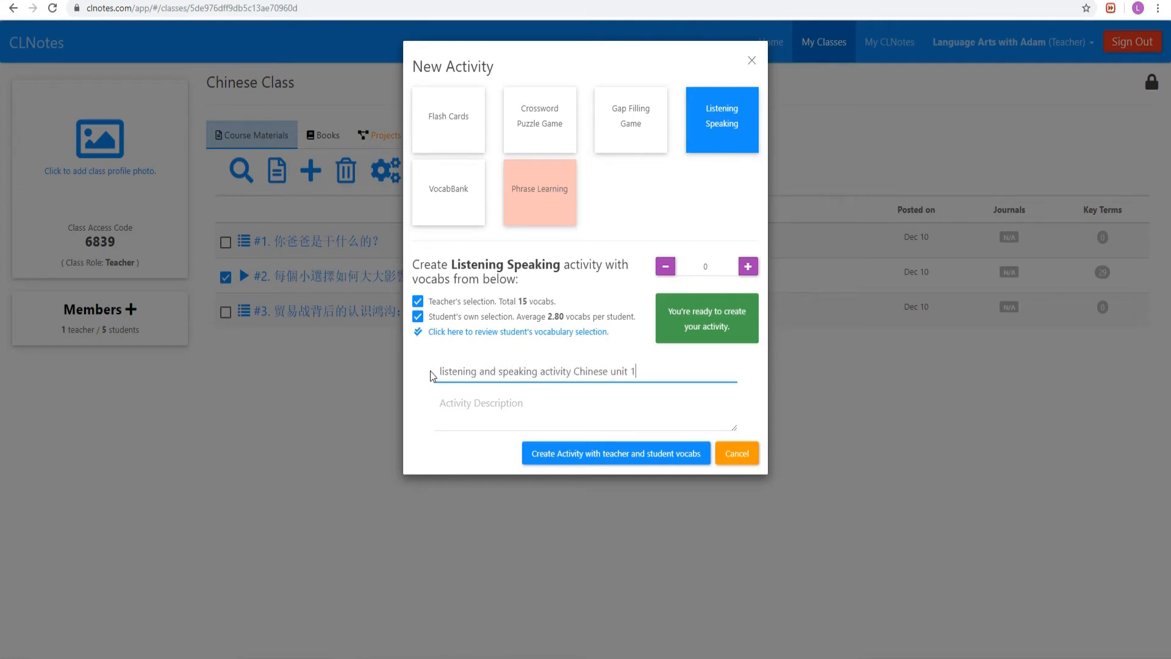
{"action": "left_click", "coordinate": [614, 457]}
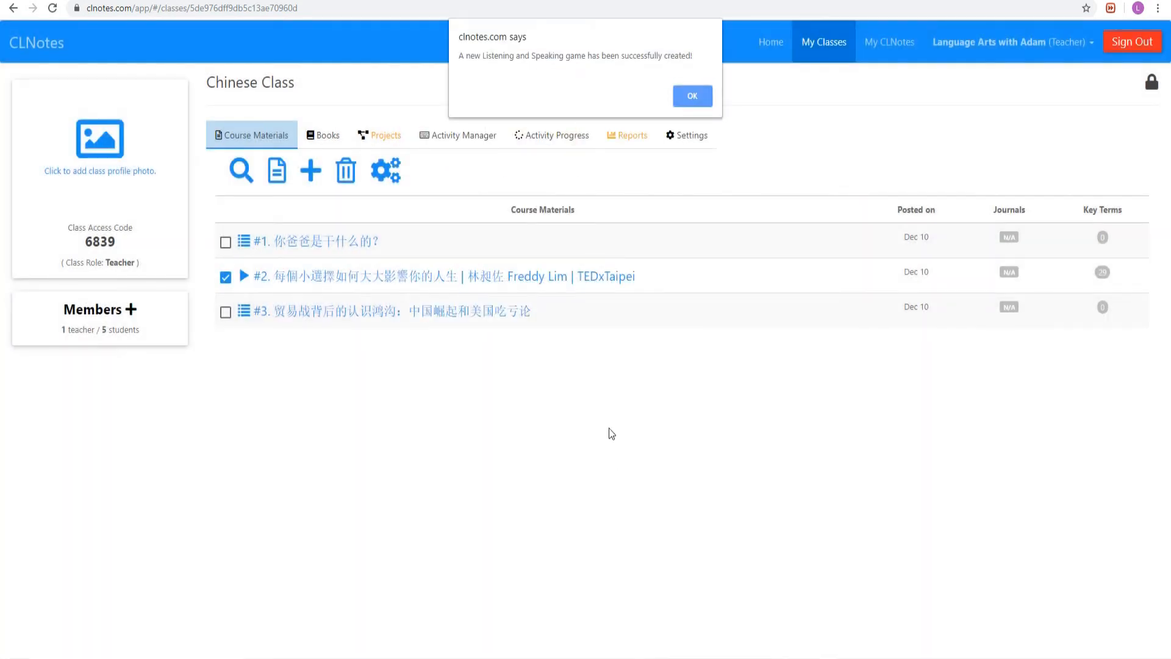
{"action": "left_click", "coordinate": [692, 98]}
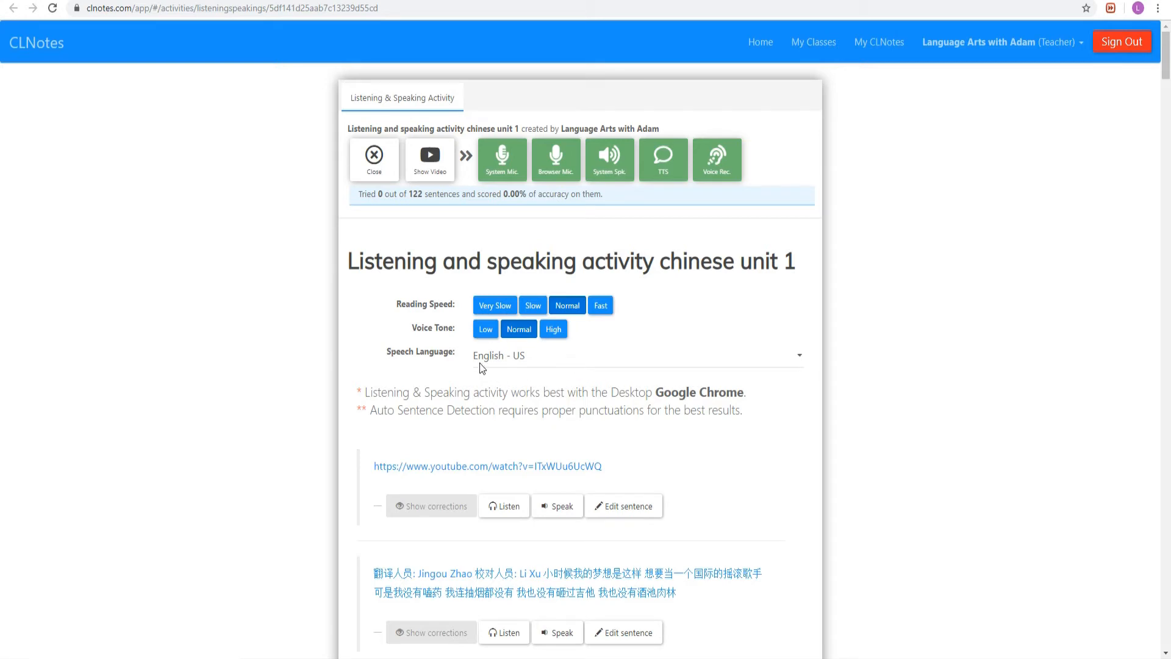
Set the activity's speech language to 中文 - 普通话 (中国大陆) and listen to the sentence beginning with 我不是来跟大家分享
{"action": "left_click", "coordinate": [799, 357]}
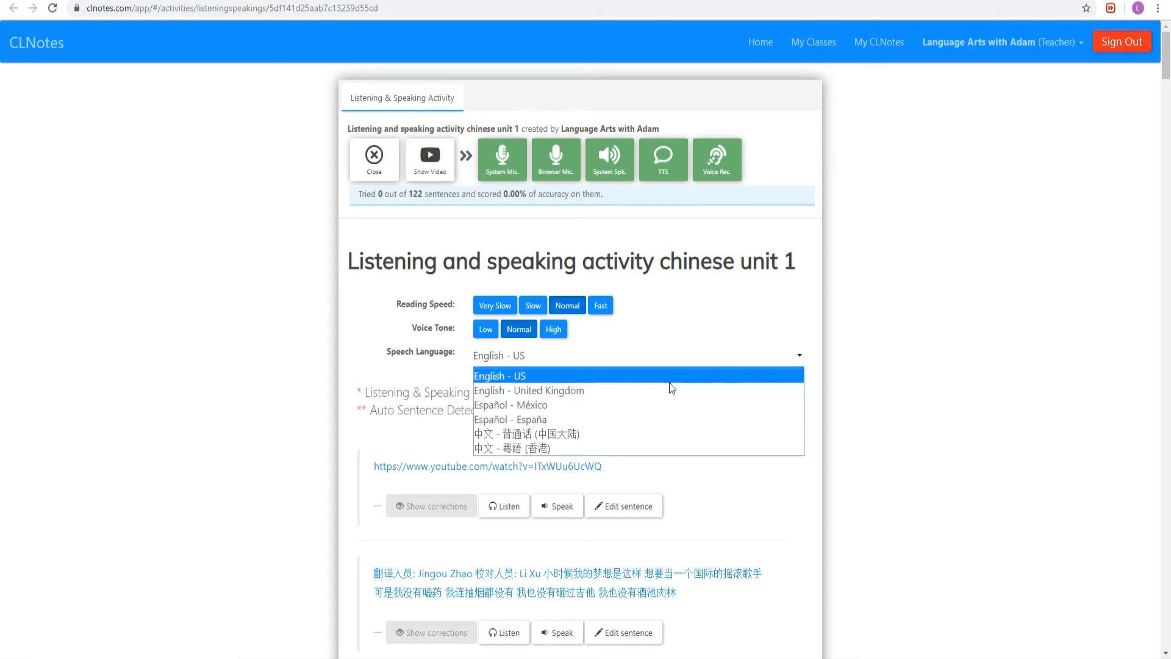
{"action": "left_click", "coordinate": [546, 433]}
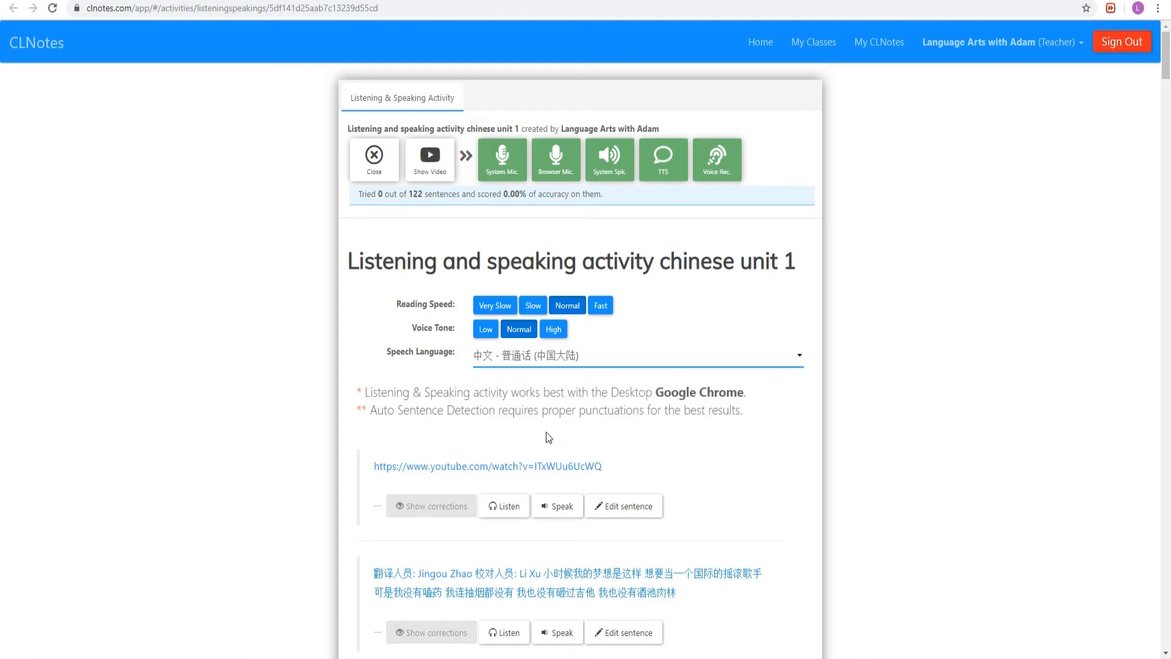
{"action": "scroll", "coordinate": [766, 405], "scroll_direction": "down", "scroll_amount": 2}
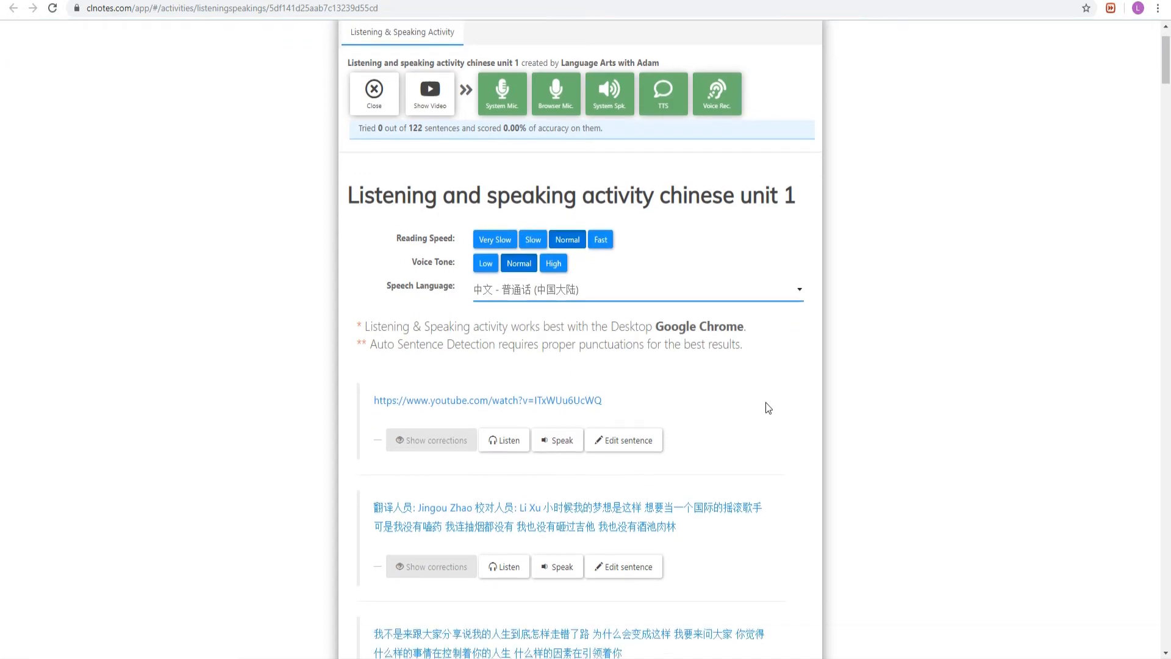
{"action": "scroll", "coordinate": [767, 408], "scroll_direction": "down", "scroll_amount": 1}
{"action": "scroll", "coordinate": [789, 390], "scroll_direction": "down", "scroll_amount": 3}
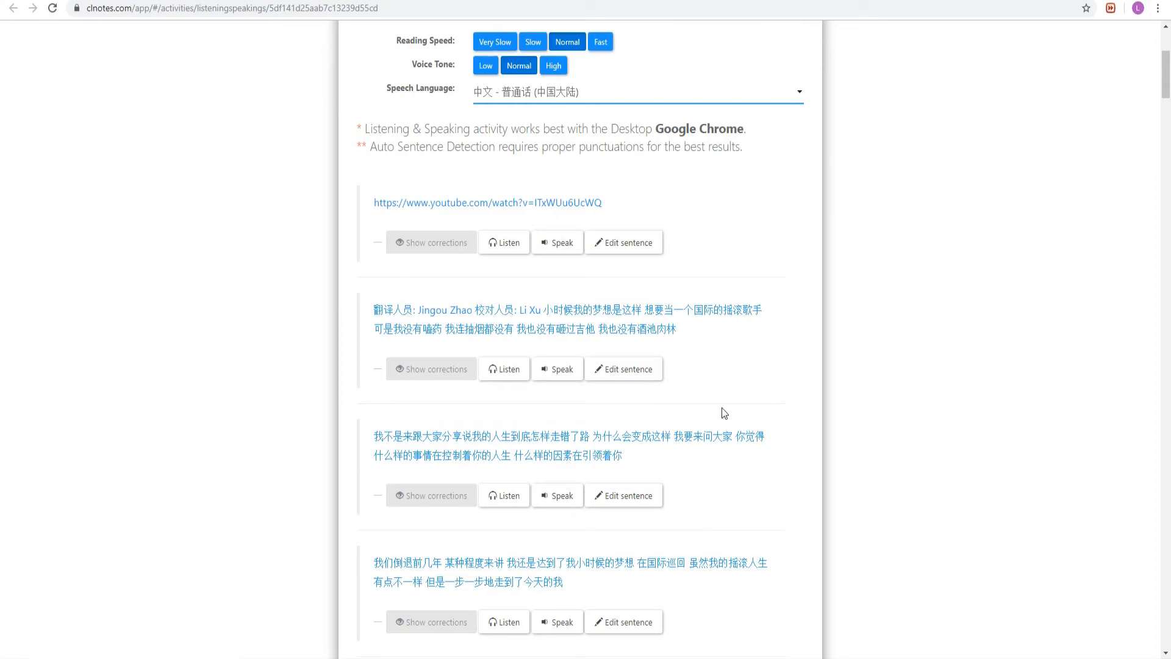
{"action": "scroll", "coordinate": [809, 415], "scroll_direction": "down", "scroll_amount": 2}
{"action": "scroll", "coordinate": [809, 414], "scroll_direction": "down", "scroll_amount": 2}
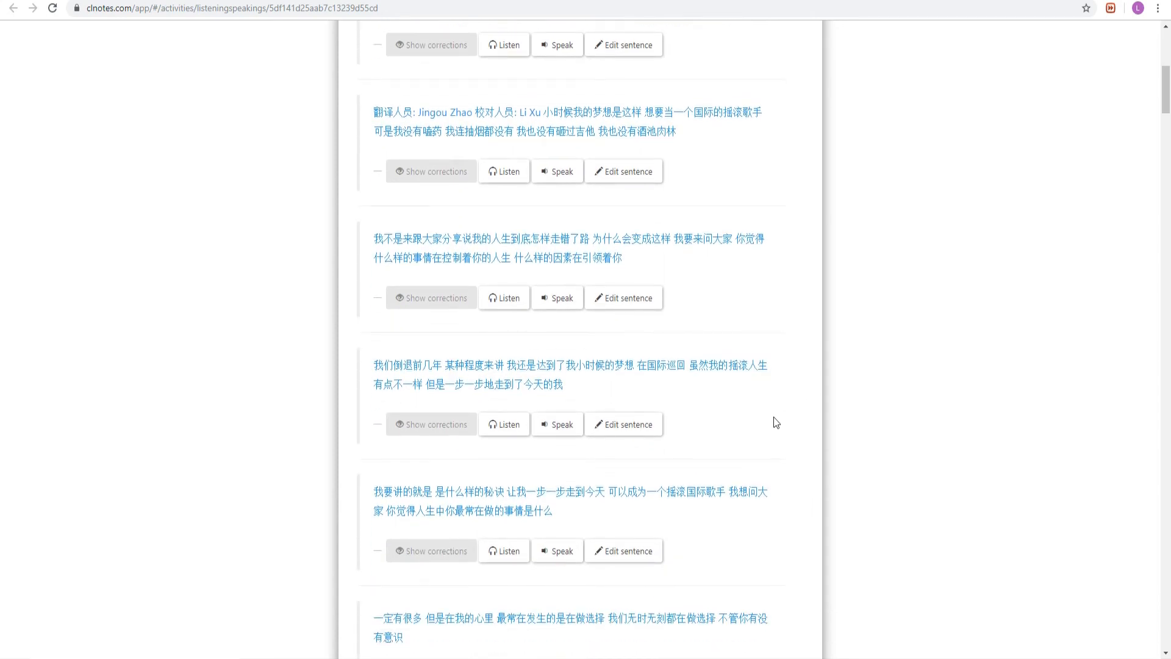
{"action": "scroll", "coordinate": [752, 389], "scroll_direction": "down", "scroll_amount": 1}
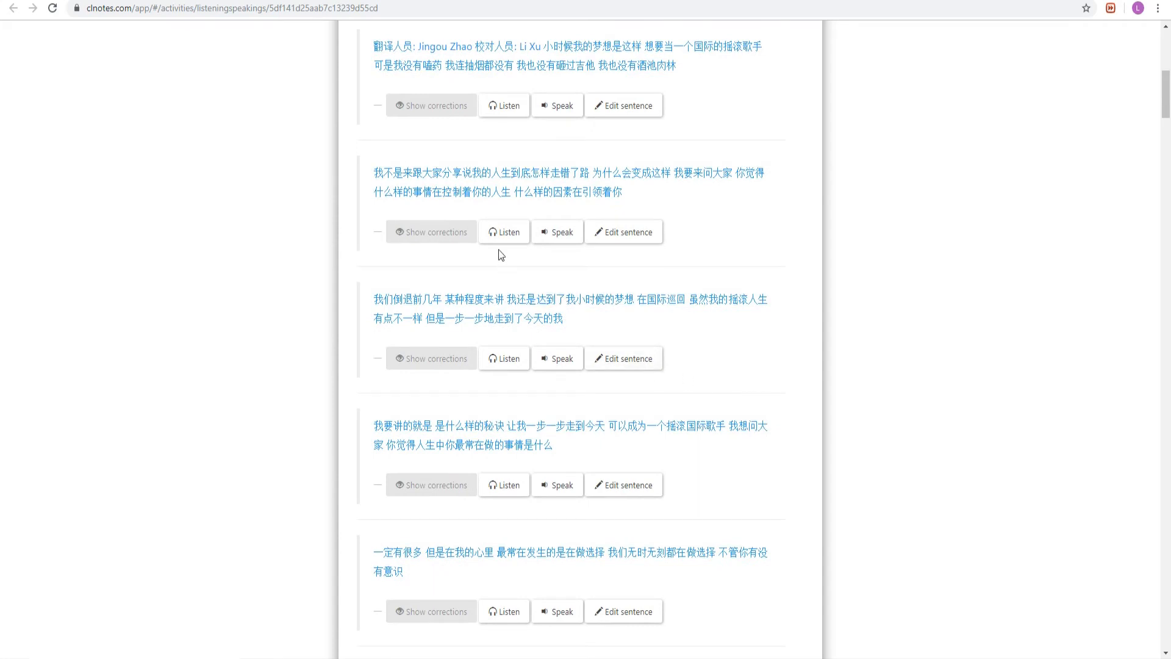
{"action": "scroll", "coordinate": [696, 320], "scroll_direction": "down", "scroll_amount": 1}
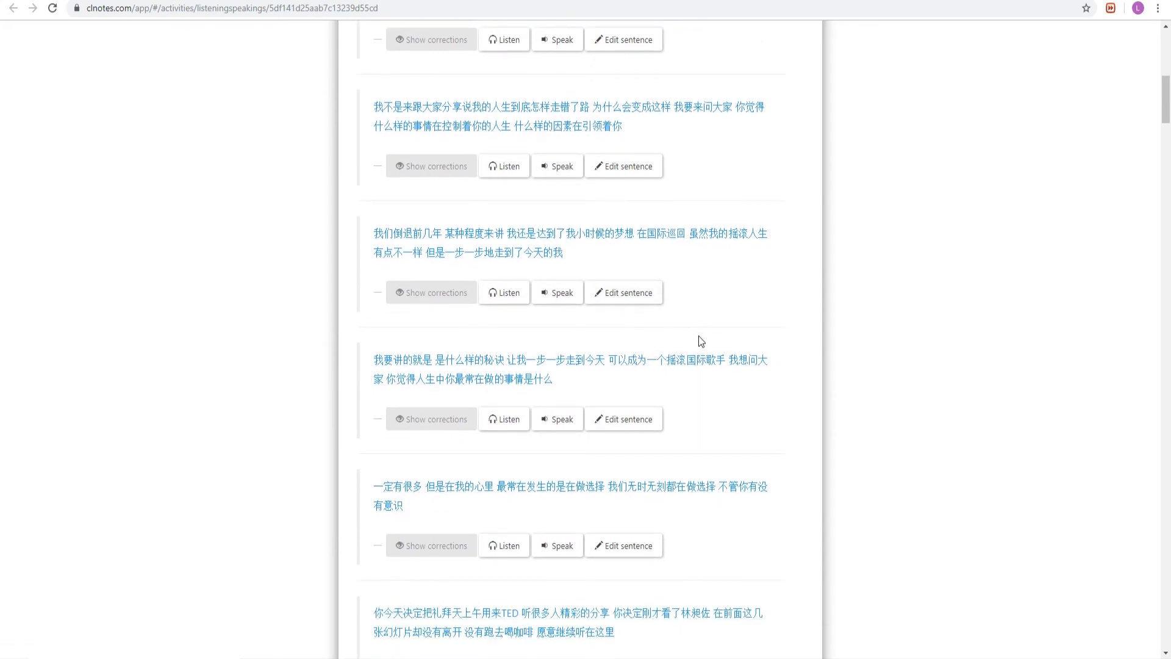
{"action": "scroll", "coordinate": [697, 160], "scroll_direction": "up", "scroll_amount": 1}
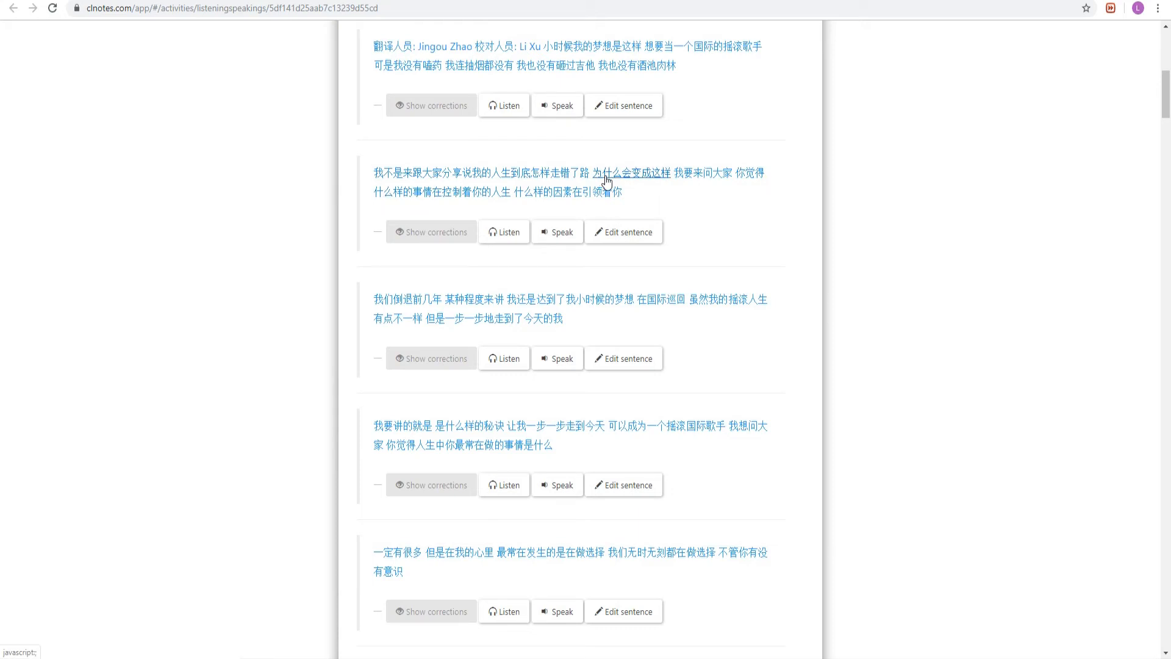
{"action": "left_click", "coordinate": [504, 238]}
Set the reading speed to Slow and listen again to the sentence beginning with 我不是来跟大家分享
{"action": "scroll", "coordinate": [759, 287], "scroll_direction": "up", "scroll_amount": 4}
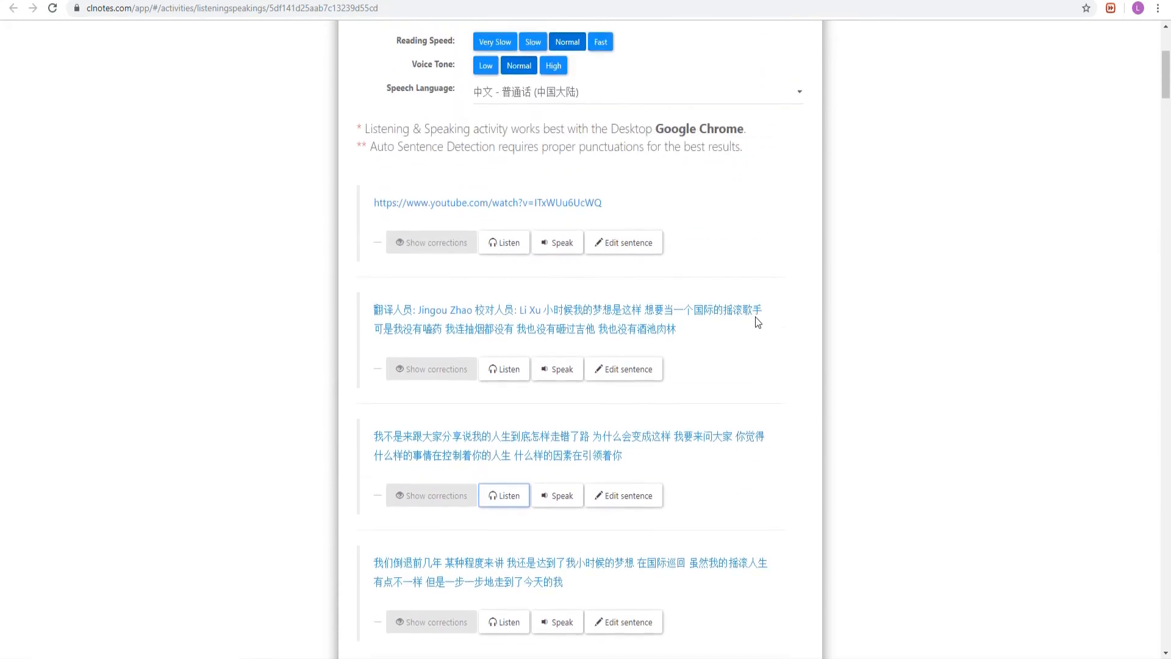
{"action": "left_click", "coordinate": [529, 44]}
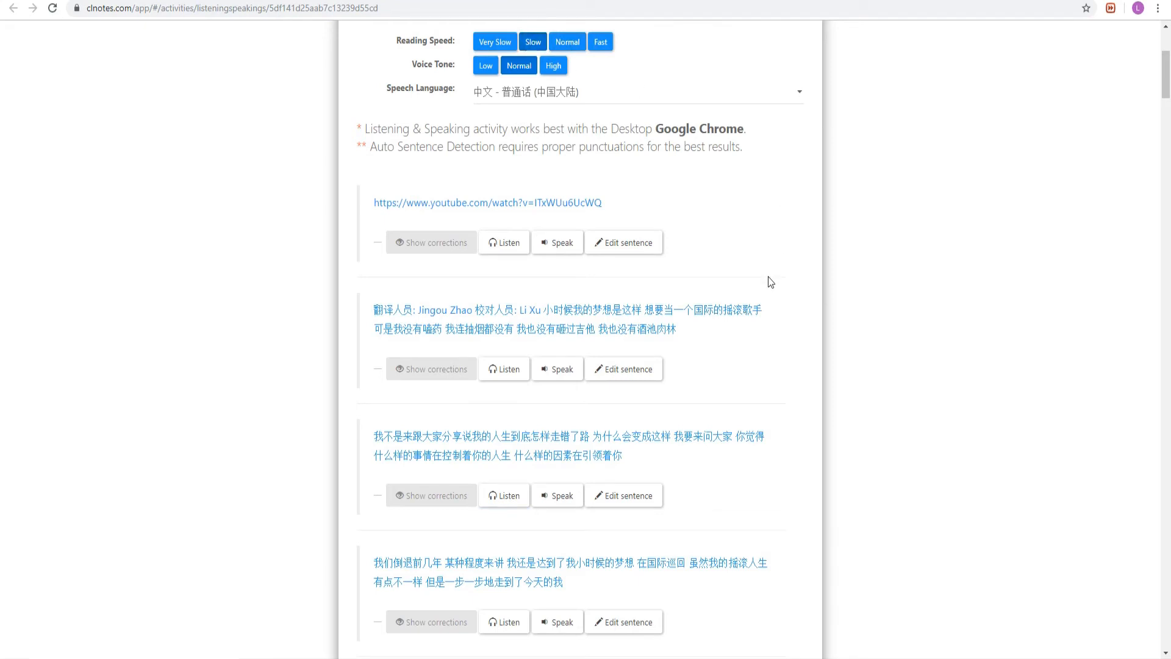
{"action": "scroll", "coordinate": [767, 277], "scroll_direction": "down", "scroll_amount": 3}
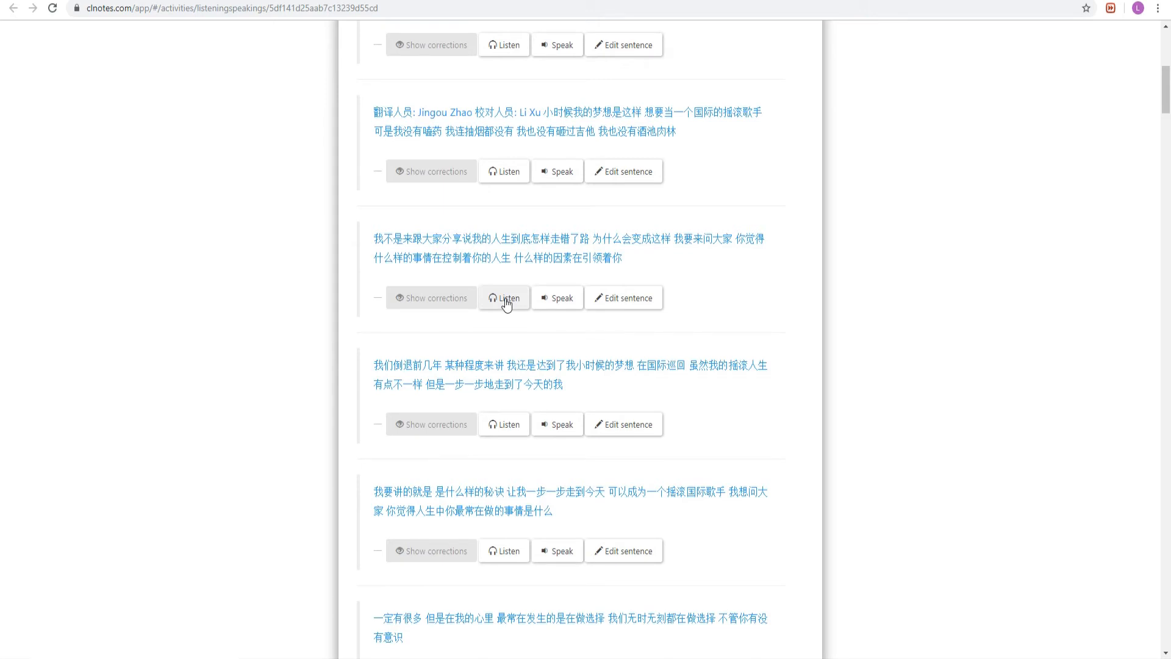
{"action": "left_click", "coordinate": [506, 299]}
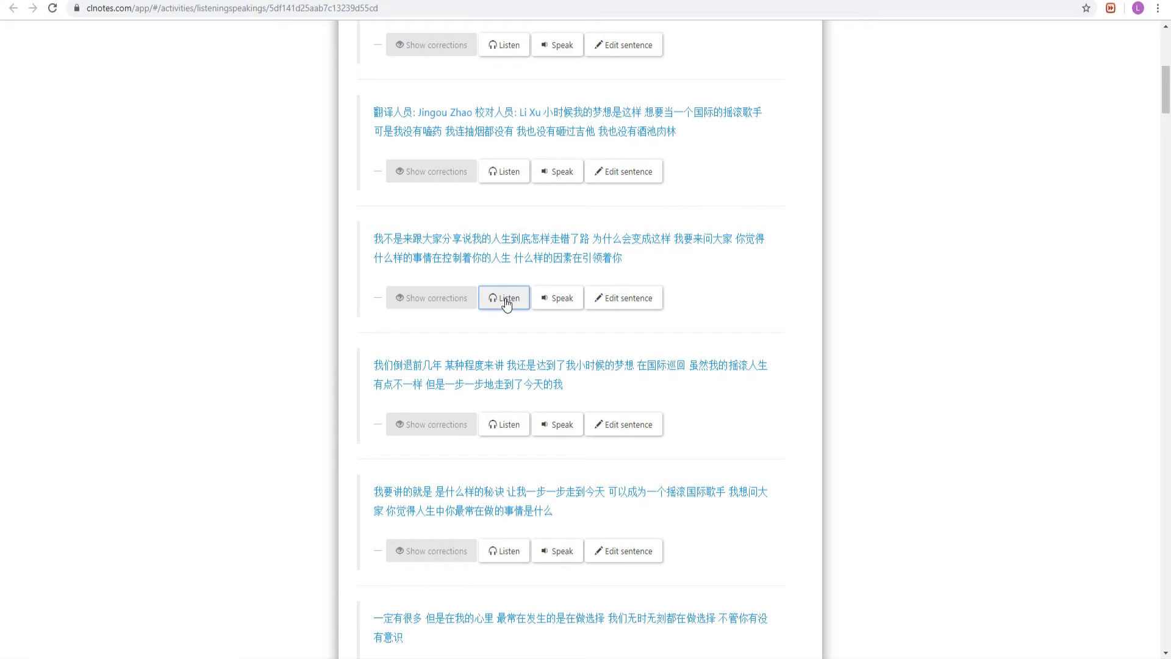
Record a spoken attempt at the sentence beginning with 我不是来跟大家分享 and stop the recording
{"action": "left_click", "coordinate": [552, 299]}
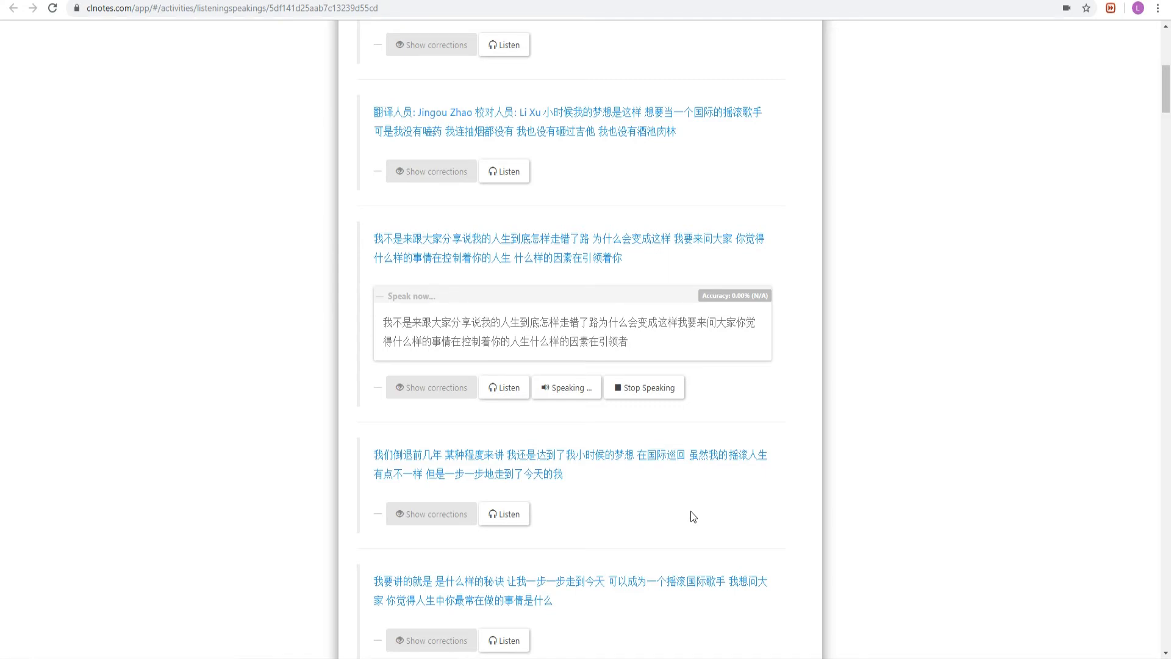
{"action": "left_click", "coordinate": [666, 396]}
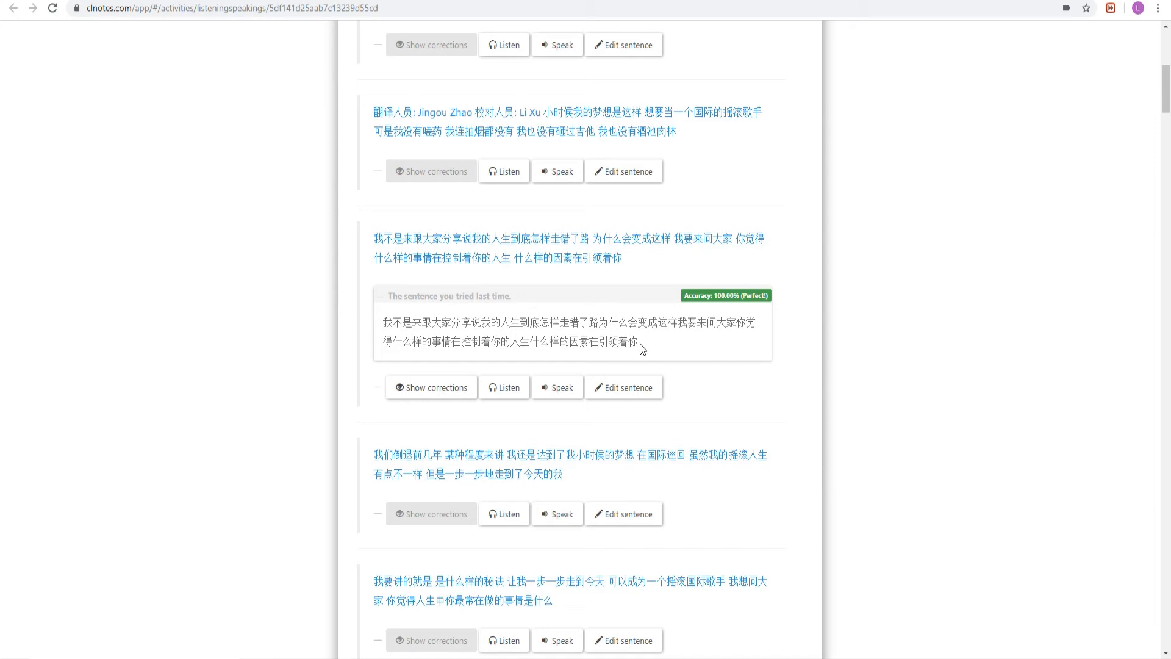
Listen to the sentence beginning with 我们倒退前几年, record a spoken attempt at it and show the attempt's corrections
{"action": "scroll", "coordinate": [783, 456], "scroll_direction": "down", "scroll_amount": 1}
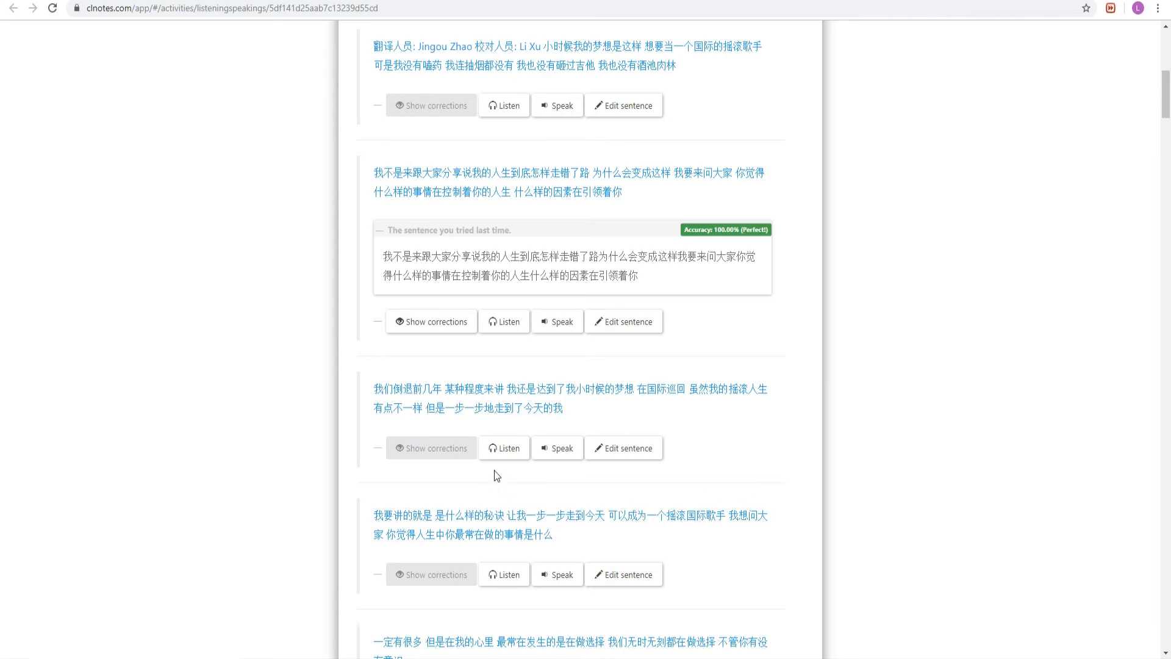
{"action": "left_click", "coordinate": [507, 455]}
{"action": "left_click", "coordinate": [555, 451]}
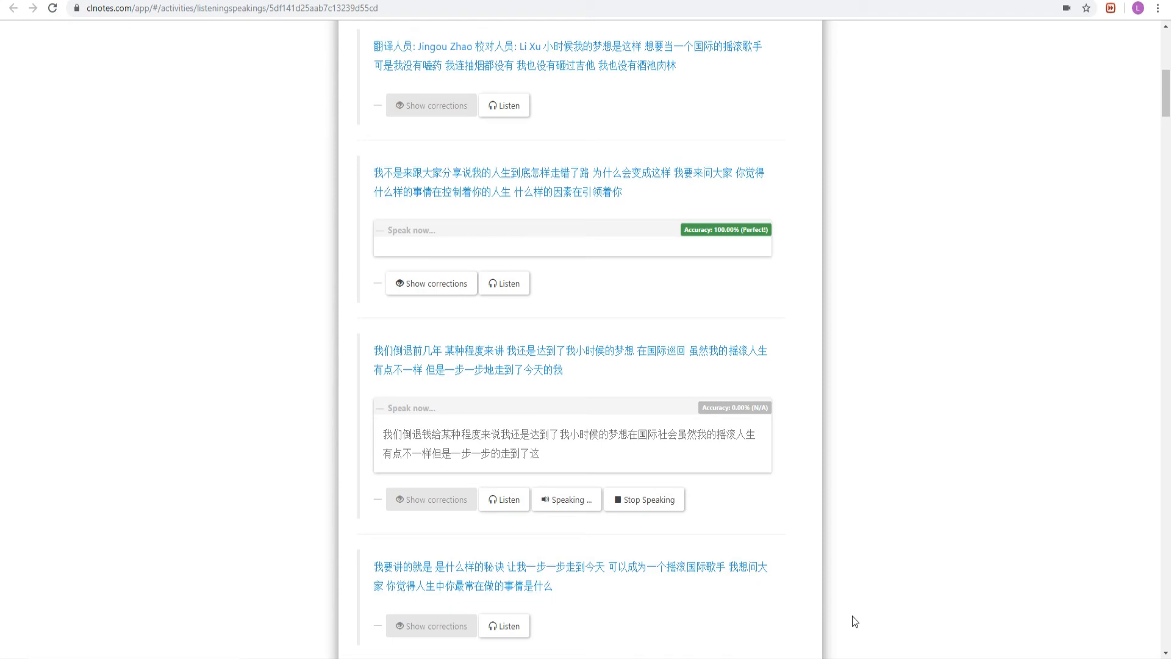
{"action": "left_click", "coordinate": [649, 499]}
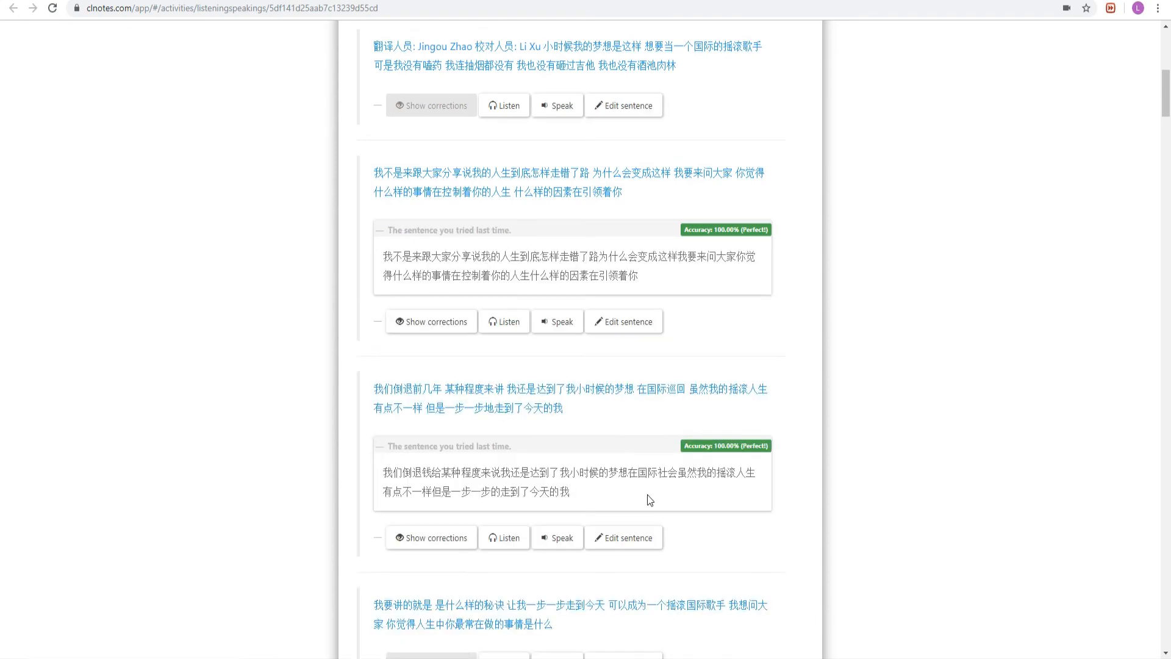
{"action": "left_click", "coordinate": [435, 538]}
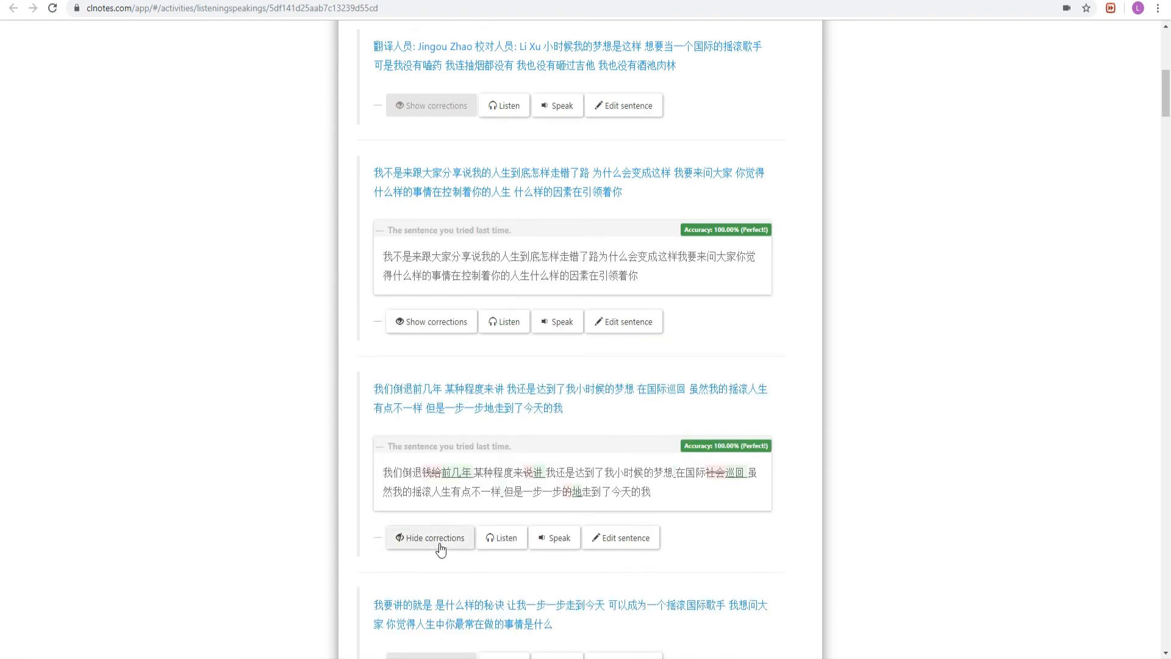
Hide the corrections on the attempt at the sentence beginning with 我们倒退前几年 and show them again
{"action": "scroll", "coordinate": [805, 451], "scroll_direction": "down", "scroll_amount": 1}
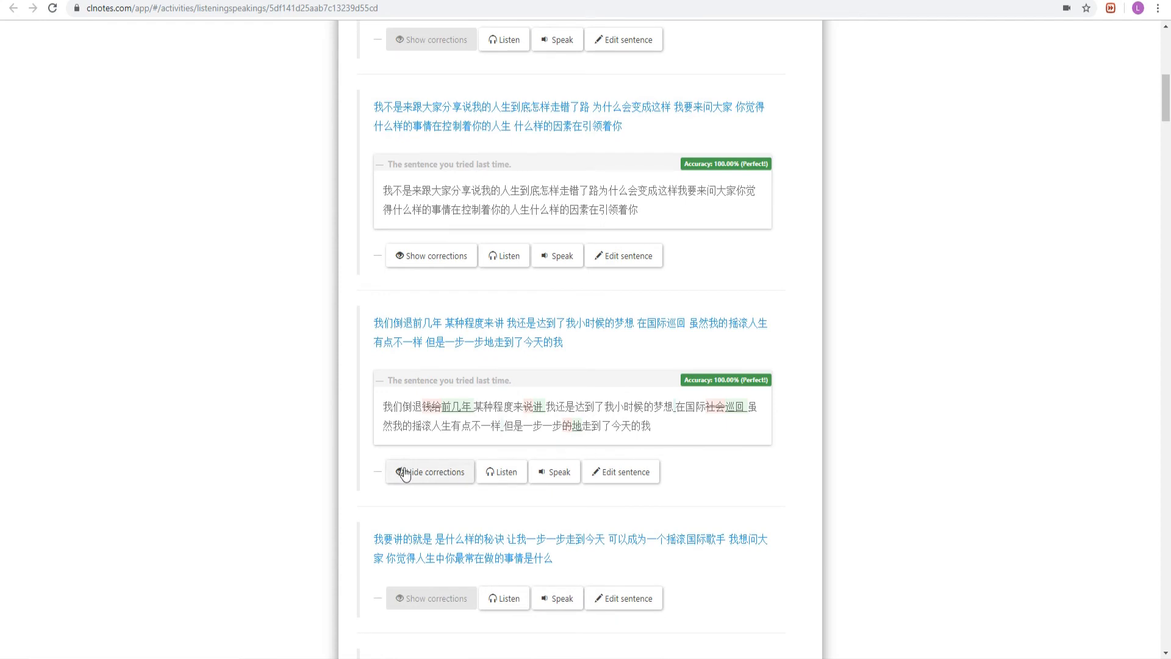
{"action": "left_click", "coordinate": [445, 474]}
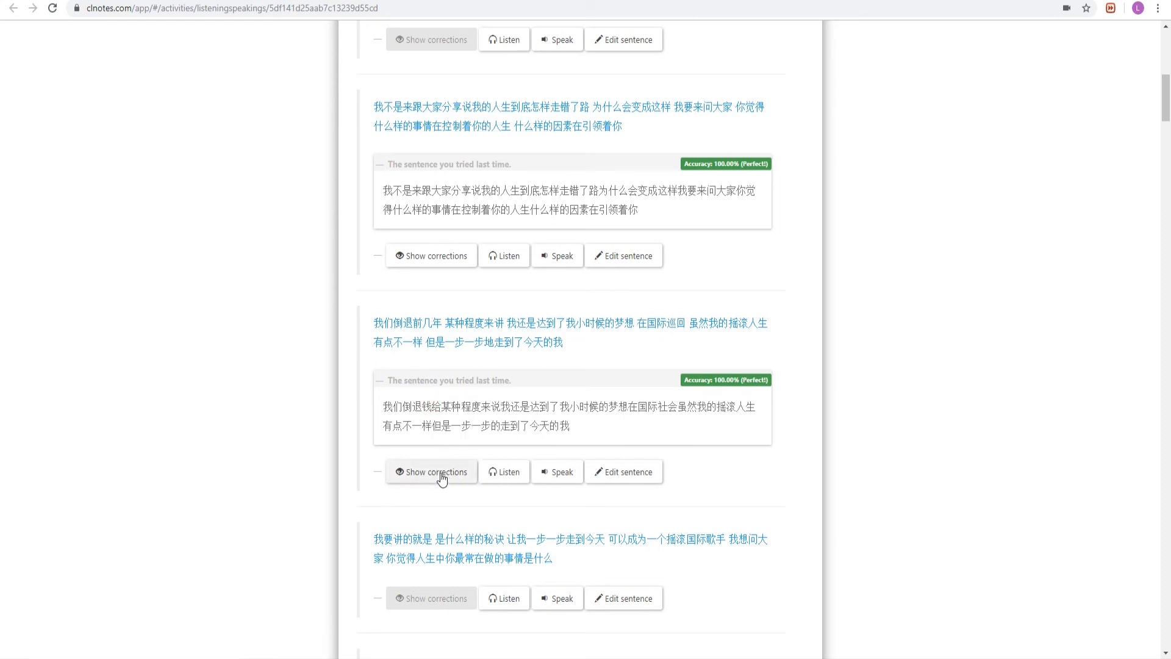
{"action": "left_click", "coordinate": [442, 476]}
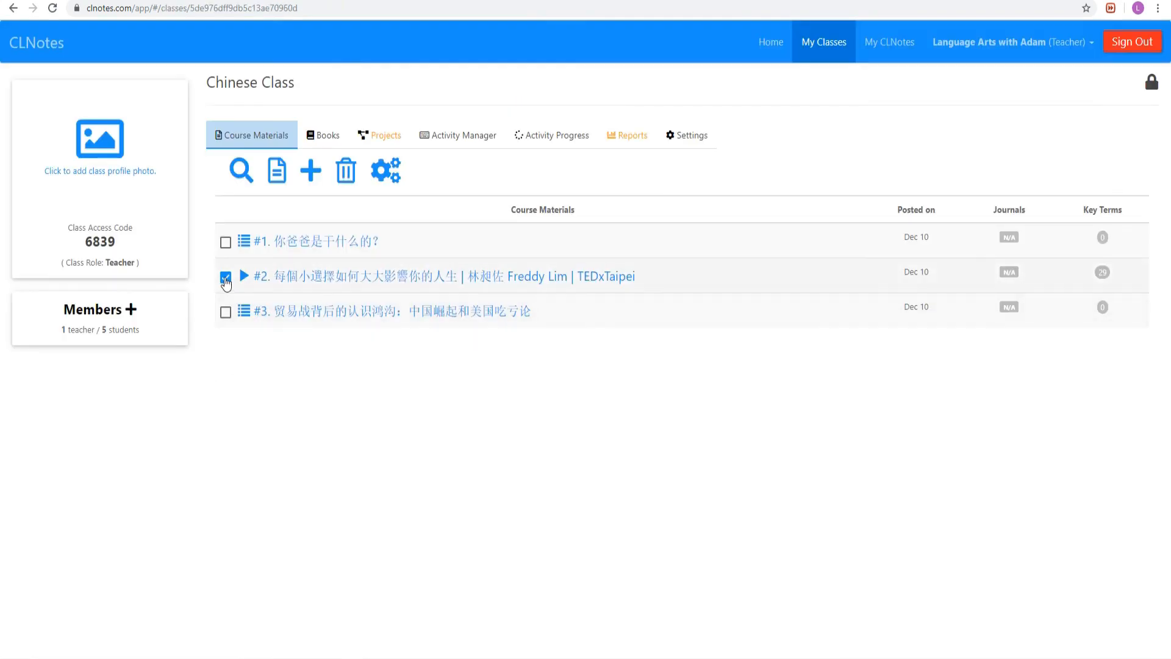
Create a VocabBank activity named "vocabulary bank unit 1 Chinese" from course material #2 with teacher and student vocabs
{"action": "left_click", "coordinate": [312, 172]}
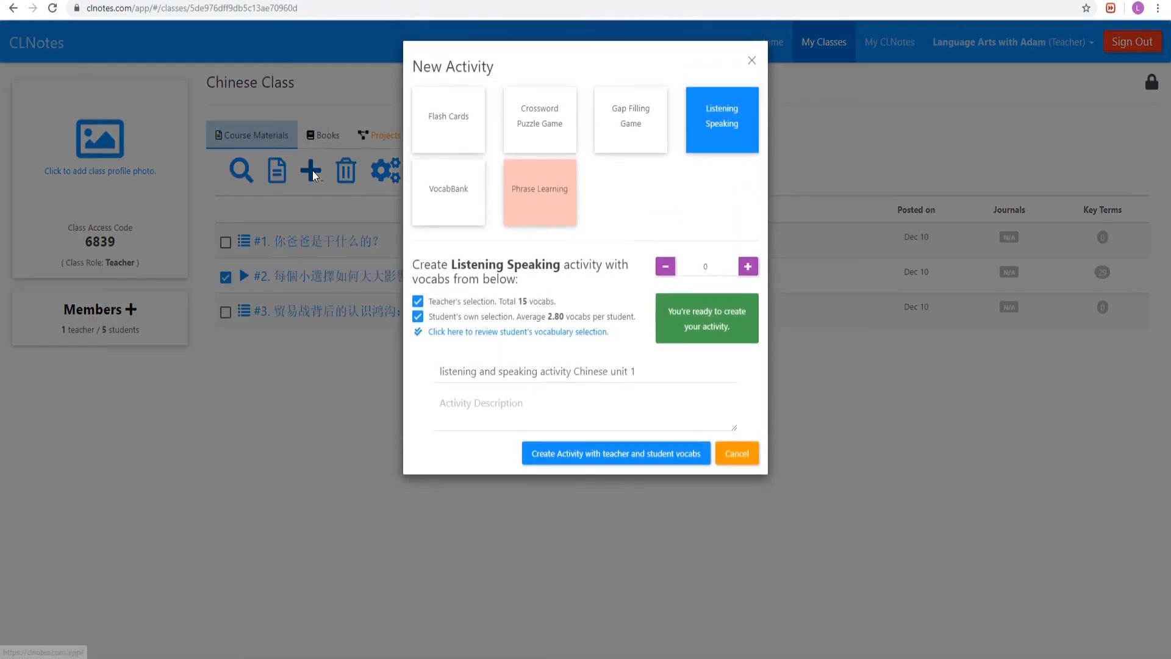
{"action": "left_click", "coordinate": [446, 199]}
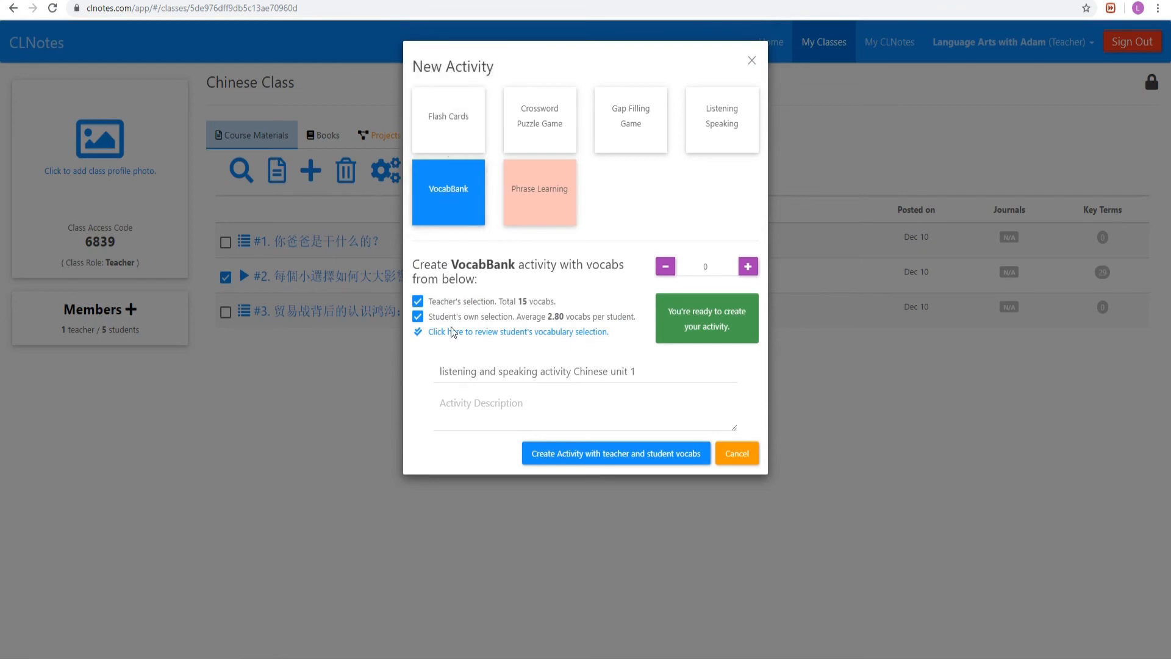
{"action": "left_click_drag", "start_coordinate": [640, 370], "coordinate": [407, 375]}
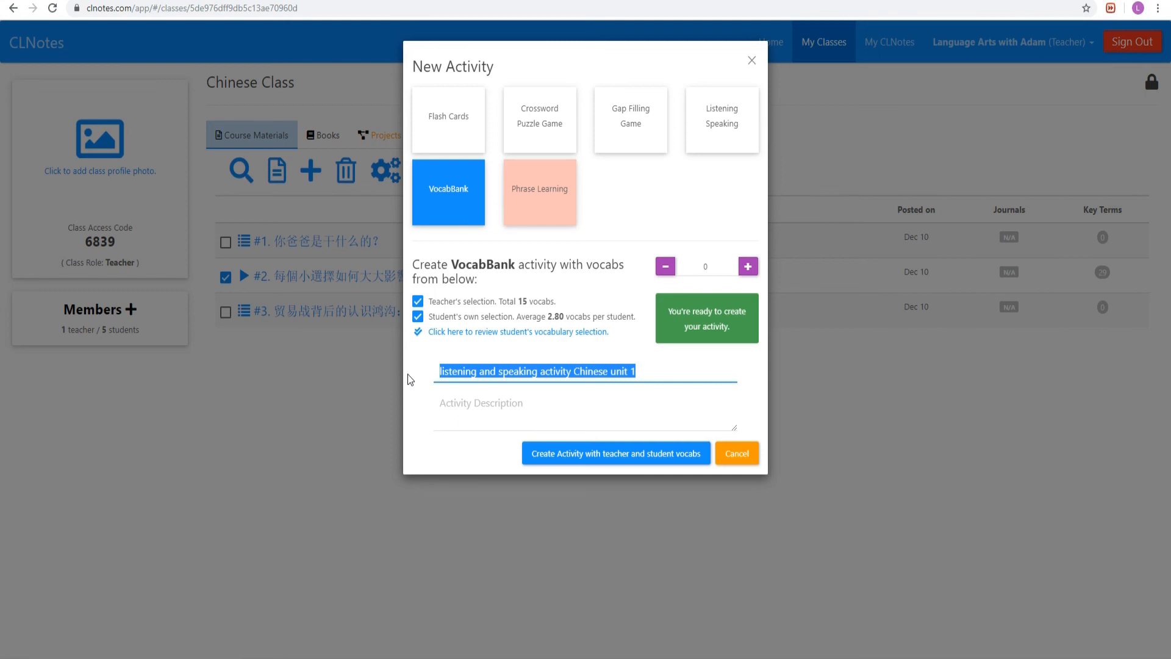
{"action": "type", "text": "voca"}
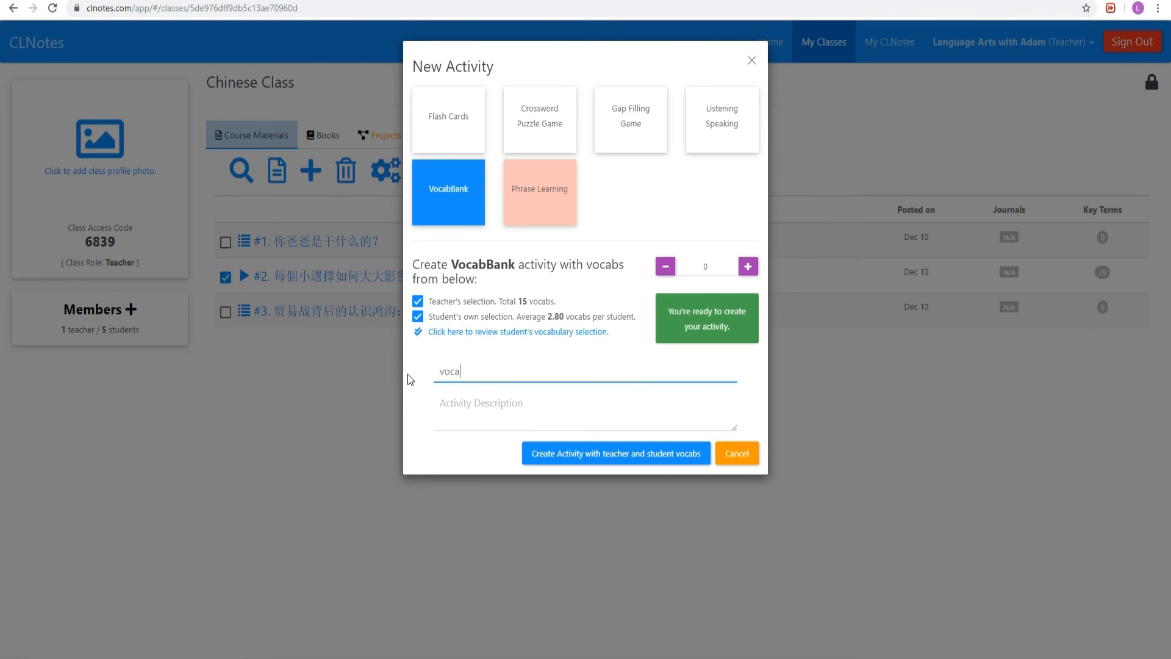
{"action": "type", "text": "bulary bank unit 1 Chinese"}
{"action": "left_click", "coordinate": [647, 463]}
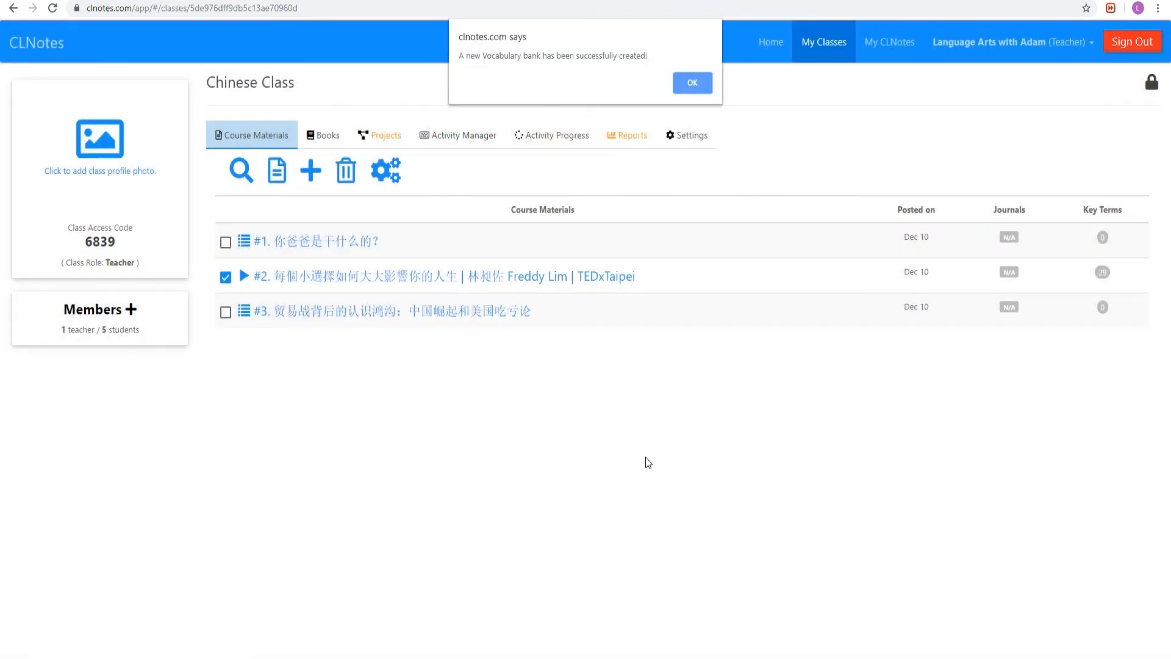
{"action": "left_click", "coordinate": [696, 82]}
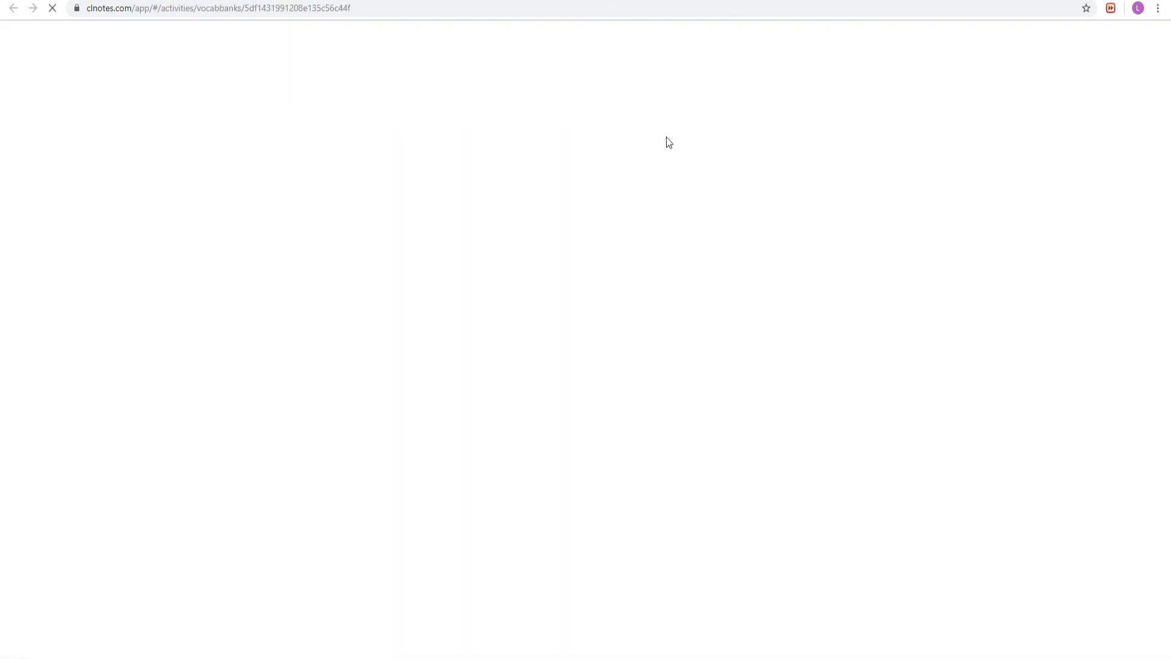
Examine the new vocabulary bank's entries with their source quotations and definitions, from 一定 to 到底
{"action": "scroll", "coordinate": [272, 366], "scroll_direction": "down", "scroll_amount": 2}
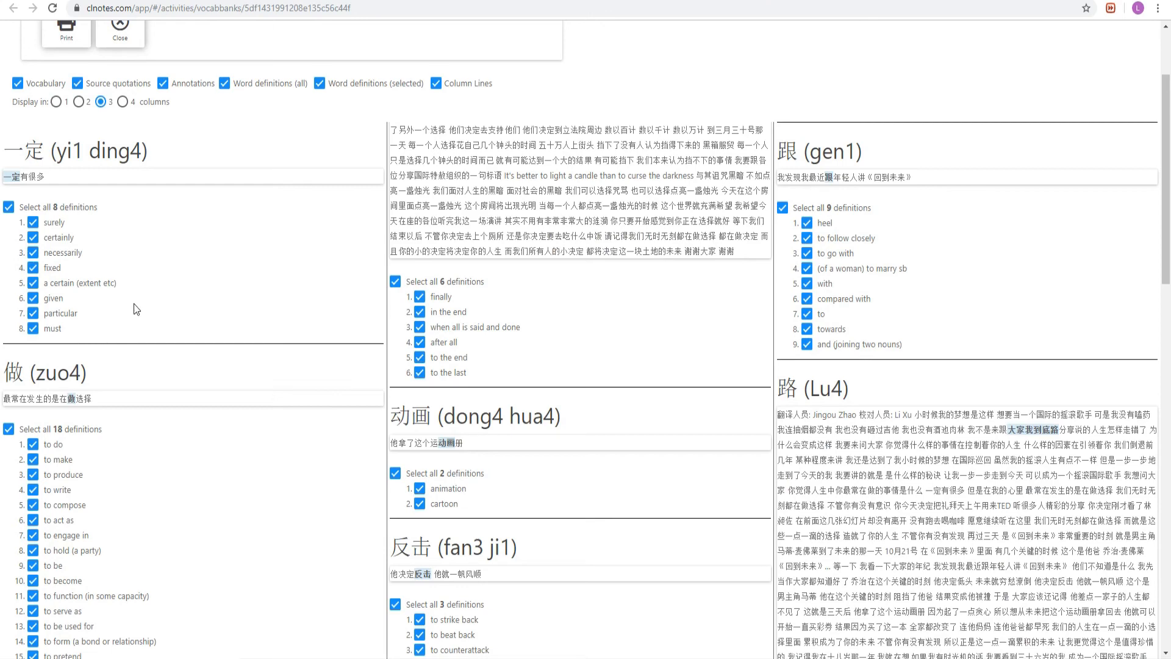
{"action": "scroll", "coordinate": [123, 269], "scroll_direction": "down", "scroll_amount": 1}
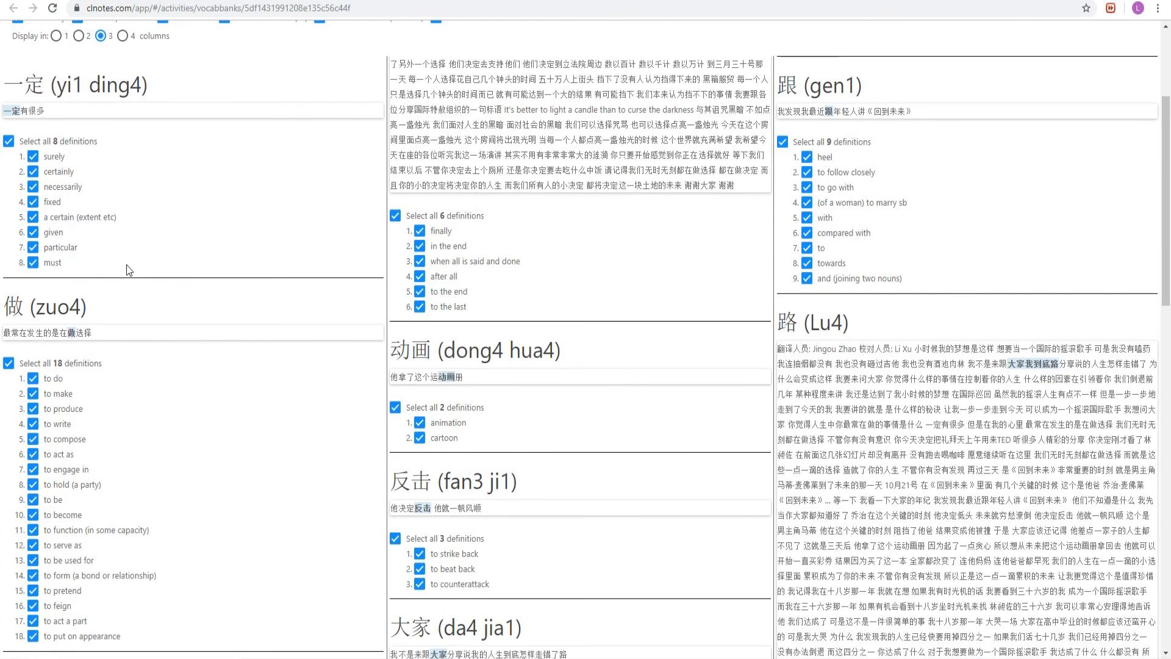
{"action": "scroll", "coordinate": [130, 261], "scroll_direction": "down", "scroll_amount": 2}
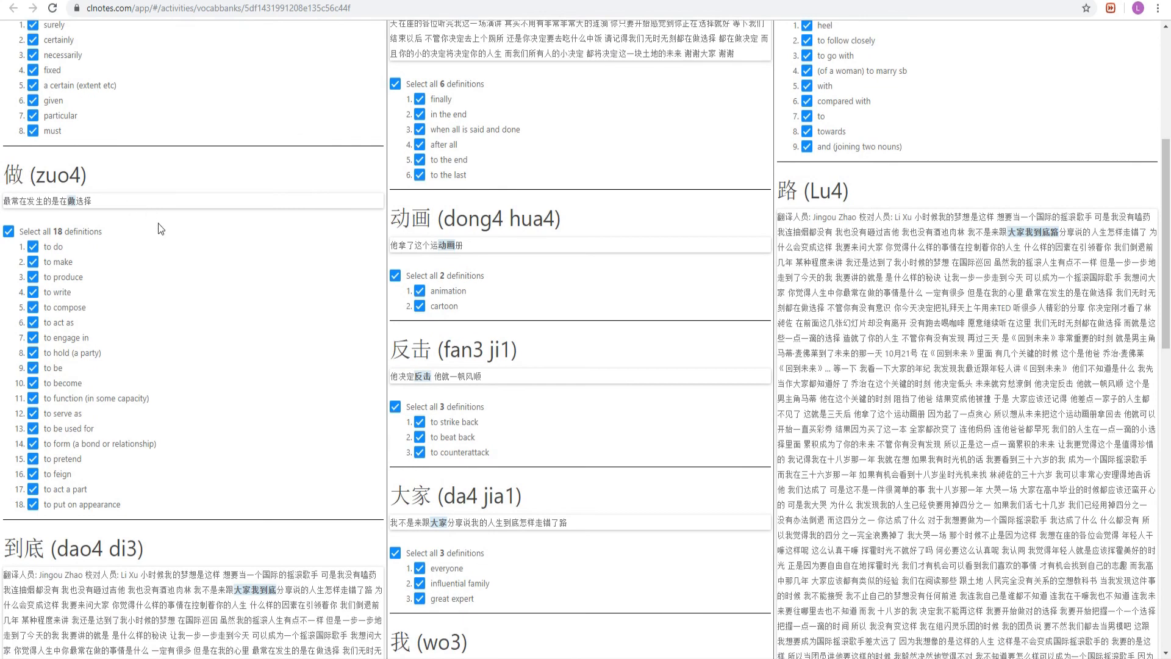
{"action": "scroll", "coordinate": [116, 227], "scroll_direction": "down", "scroll_amount": 1}
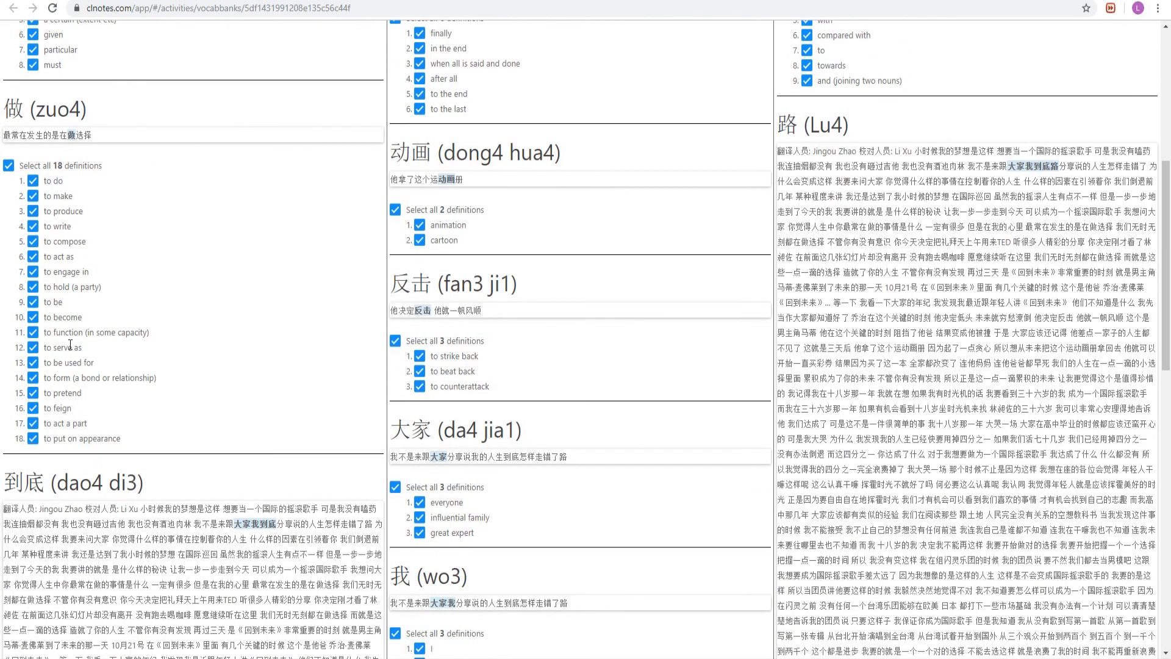
{"action": "scroll", "coordinate": [178, 258], "scroll_direction": "down", "scroll_amount": 1}
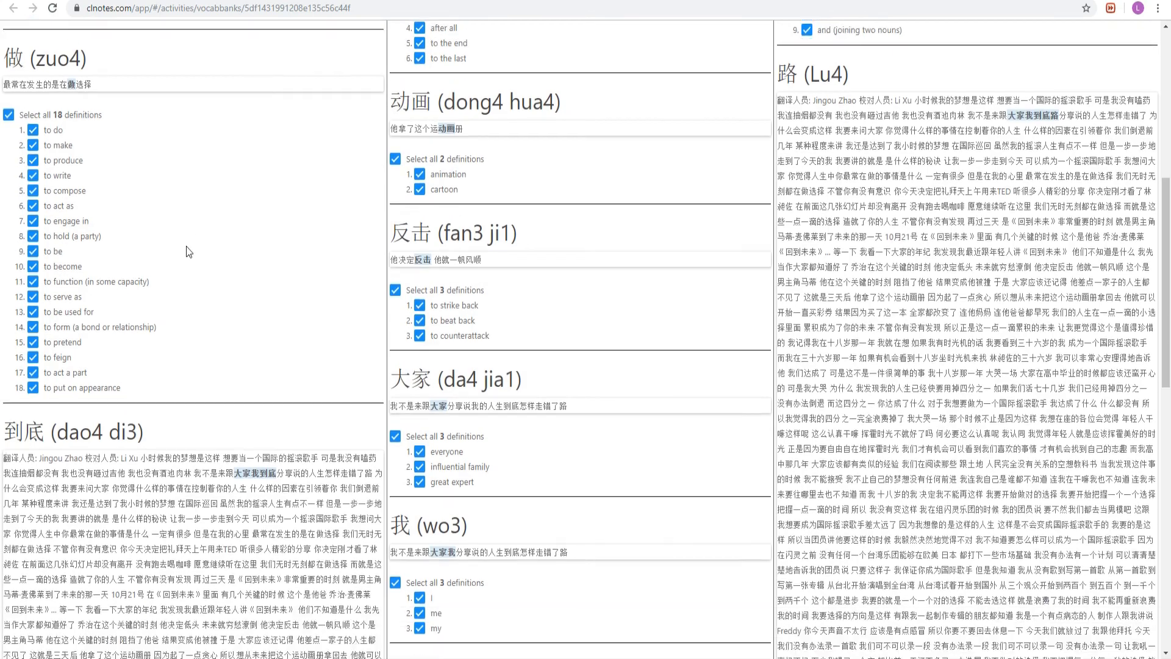
{"action": "scroll", "coordinate": [187, 276], "scroll_direction": "up", "scroll_amount": 4}
{"action": "scroll", "coordinate": [187, 276], "scroll_direction": "up", "scroll_amount": 3}
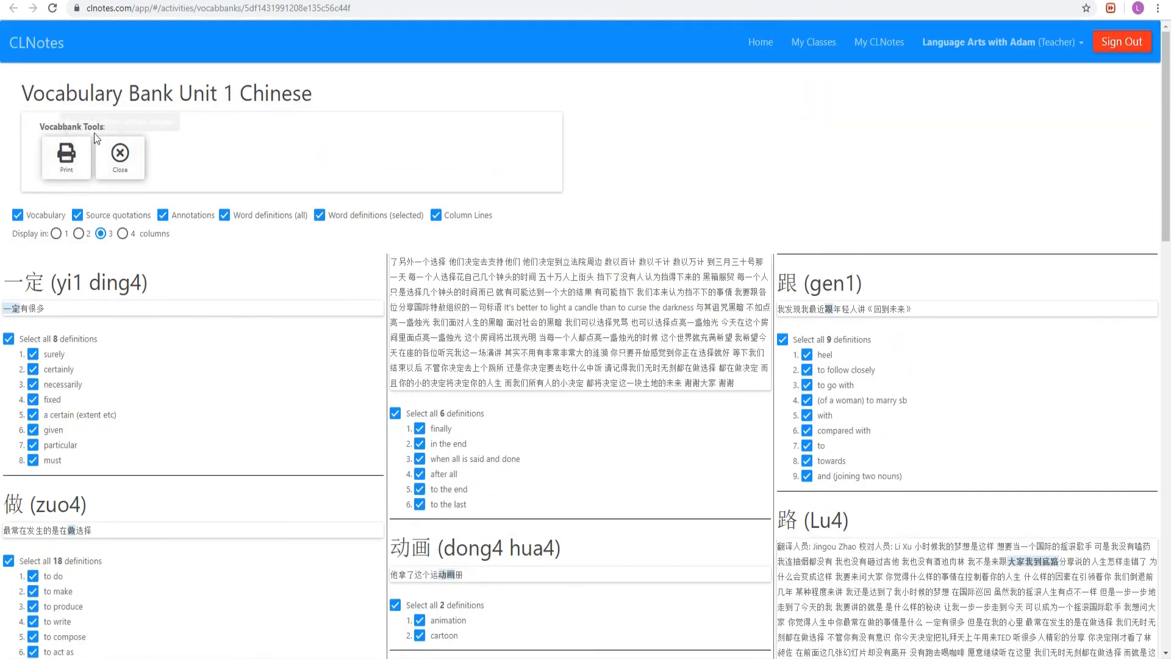
Preview the vocabulary bank's printout, look through its pages and cancel printing
{"action": "left_click", "coordinate": [68, 156]}
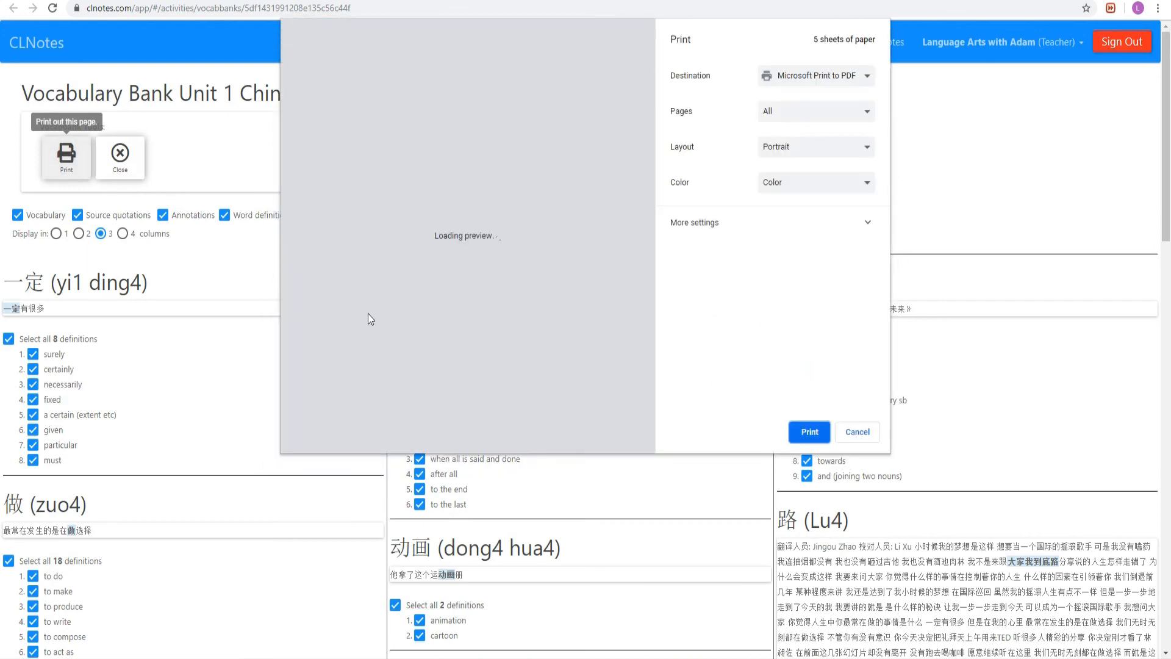
{"action": "left_click_drag", "start_coordinate": [647, 74], "coordinate": [641, 246]}
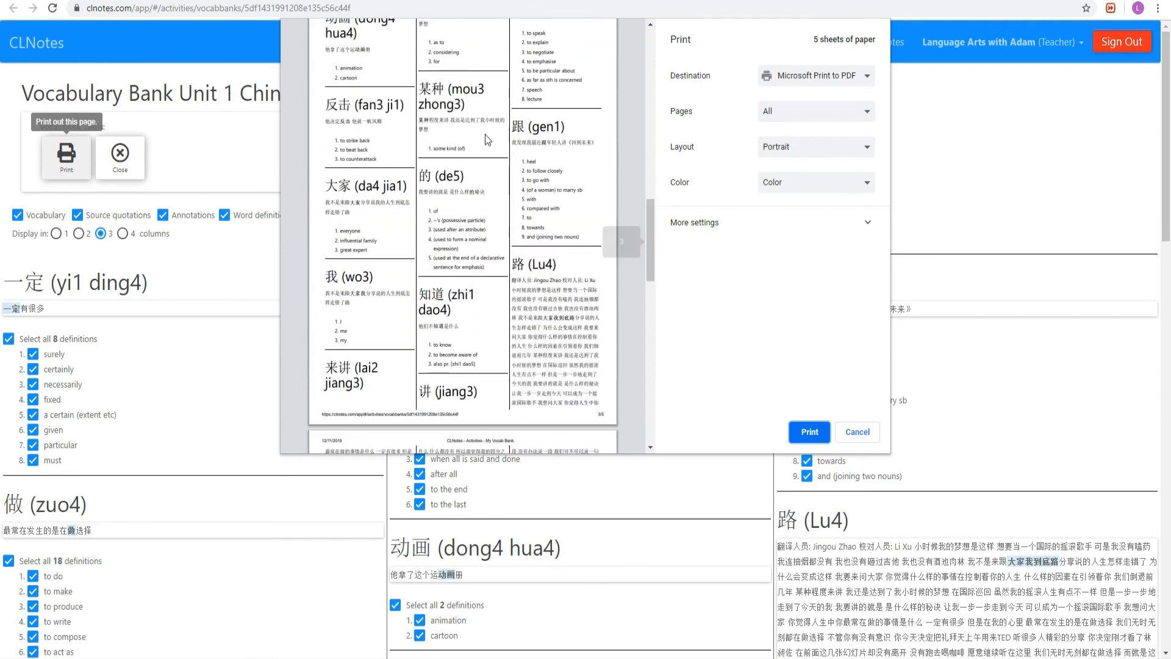
{"action": "scroll", "coordinate": [405, 217], "scroll_direction": "down", "scroll_amount": 1}
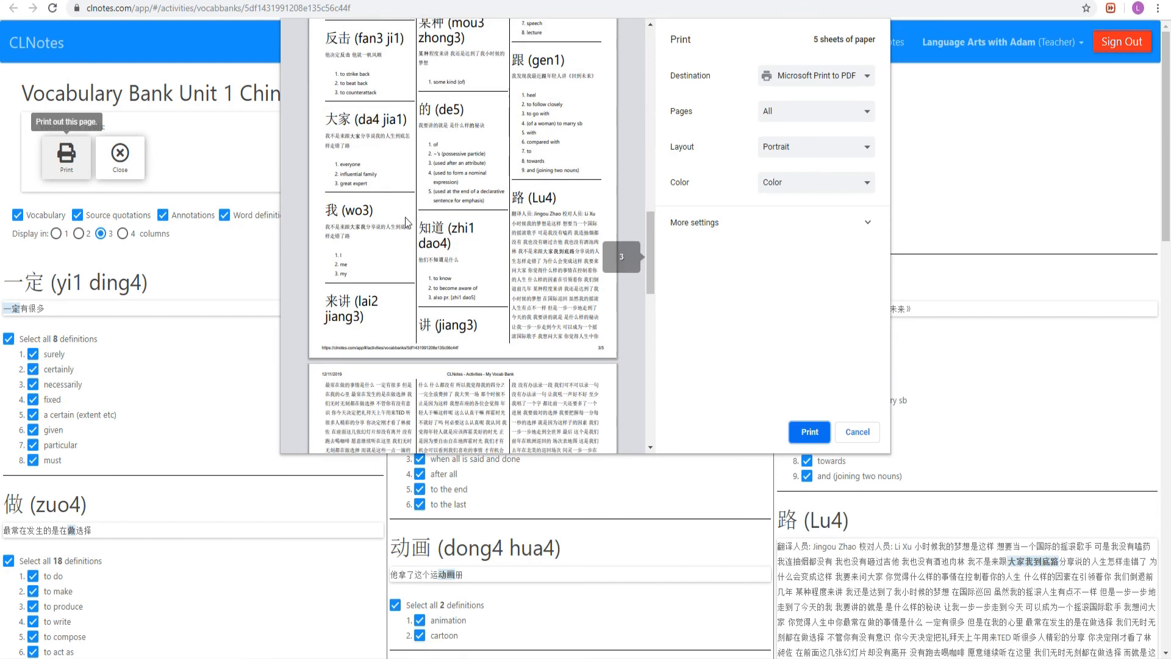
{"action": "scroll", "coordinate": [404, 217], "scroll_direction": "up", "scroll_amount": 2}
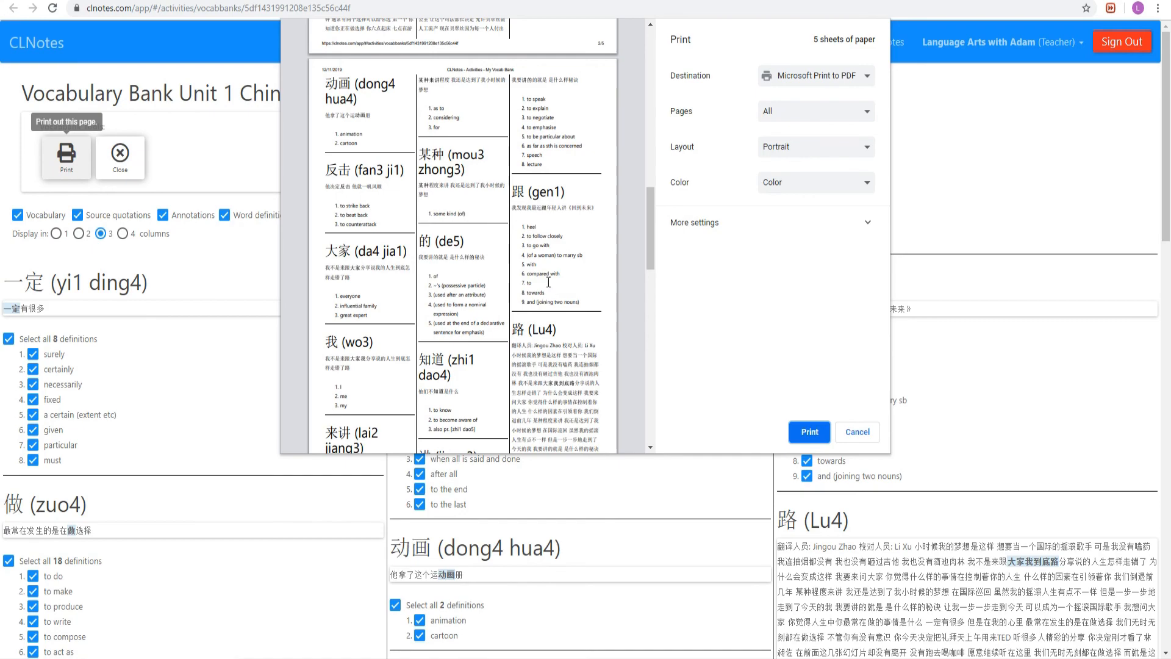
{"action": "left_click", "coordinate": [857, 432]}
Look through the whole vocabulary bank down to the last entry, 选择, and go back to the earlier entries
{"action": "scroll", "coordinate": [293, 399], "scroll_direction": "down", "scroll_amount": 3}
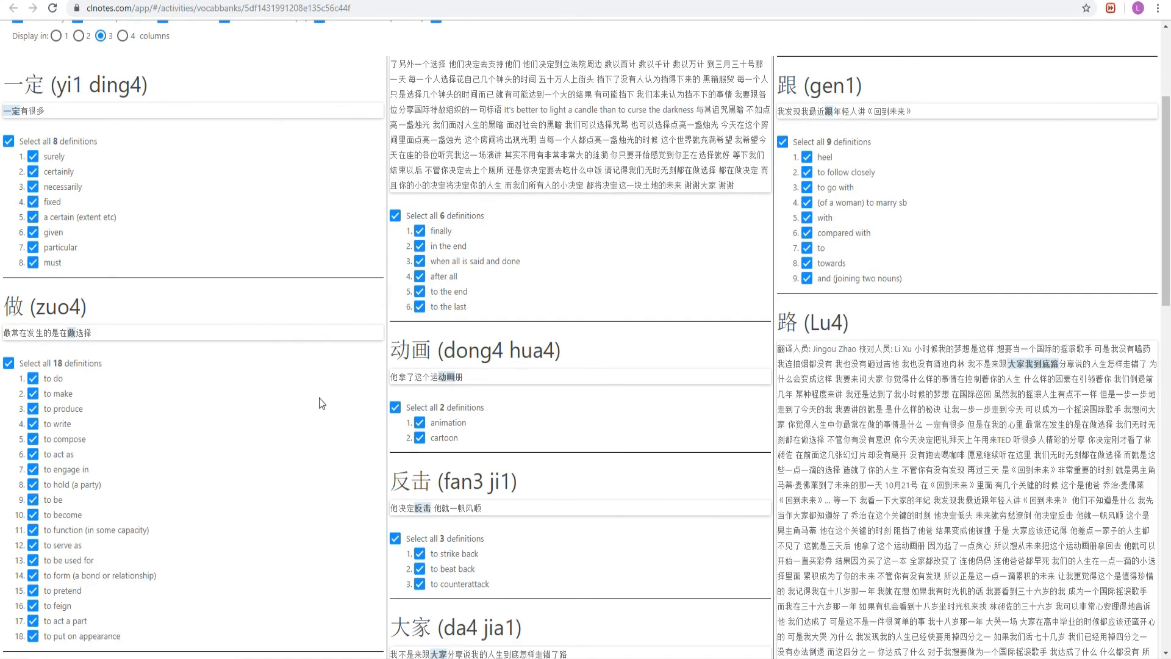
{"action": "scroll", "coordinate": [320, 408], "scroll_direction": "down", "scroll_amount": 1}
{"action": "scroll", "coordinate": [320, 415], "scroll_direction": "down", "scroll_amount": 10}
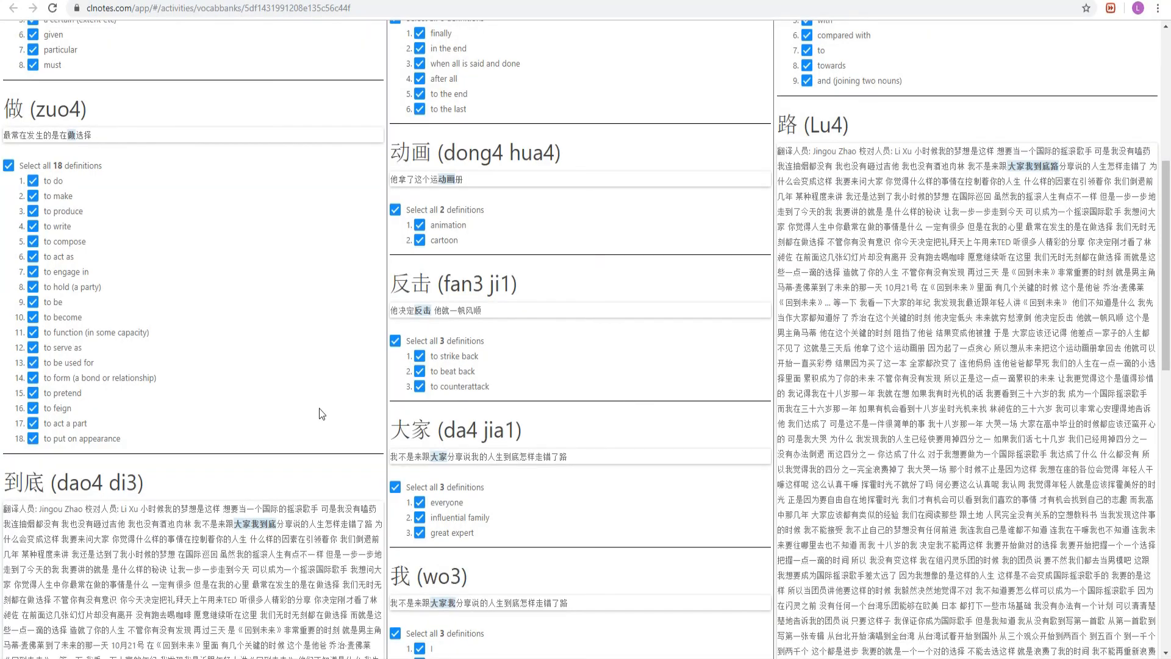
{"action": "scroll", "coordinate": [325, 391], "scroll_direction": "down", "scroll_amount": 4}
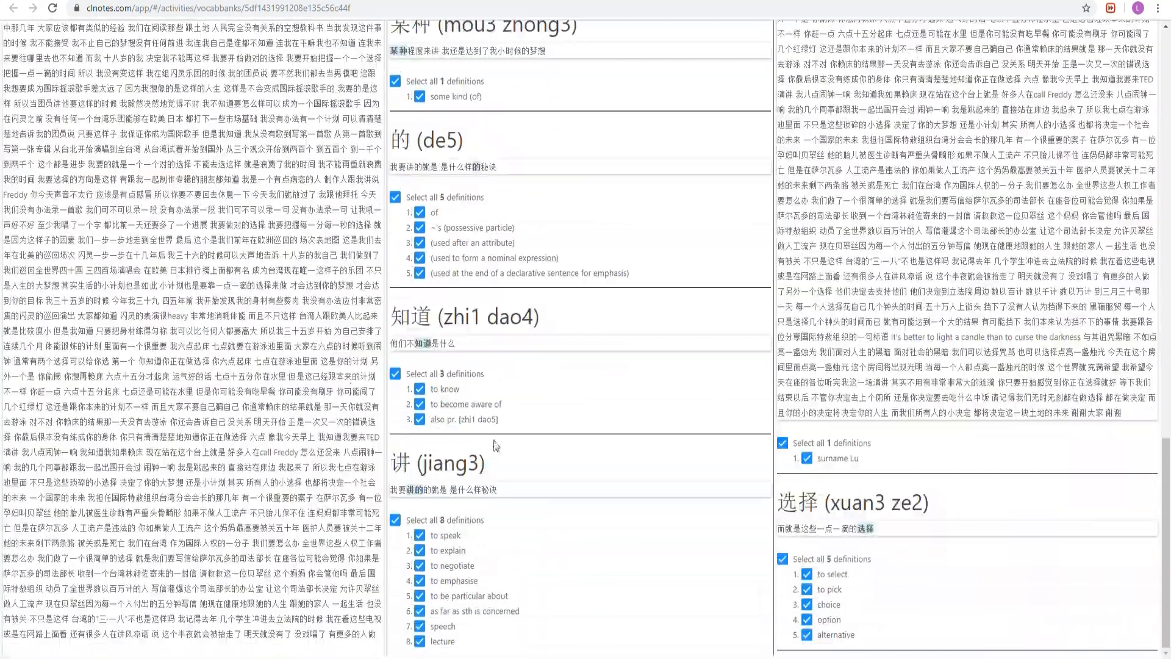
{"action": "scroll", "coordinate": [546, 463], "scroll_direction": "up", "scroll_amount": 15}
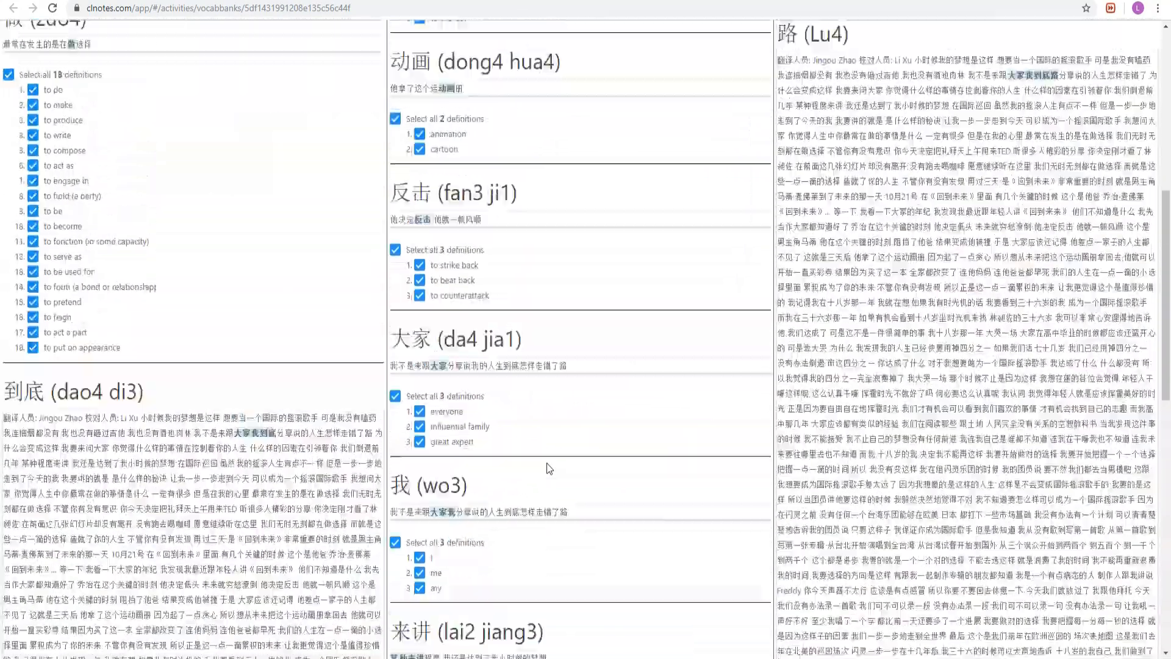
{"action": "scroll", "coordinate": [546, 463], "scroll_direction": "down", "scroll_amount": 2}
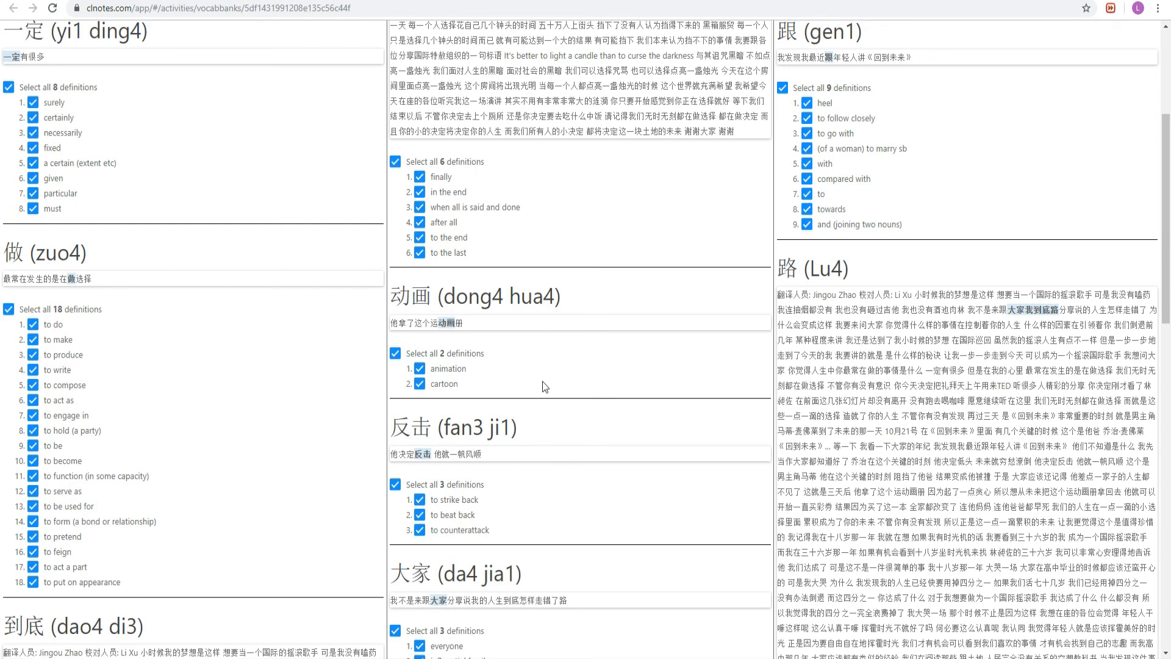
Return to the Chinese Class course materials and start another new activity from course material #2
{"action": "left_click", "coordinate": [769, 1]}
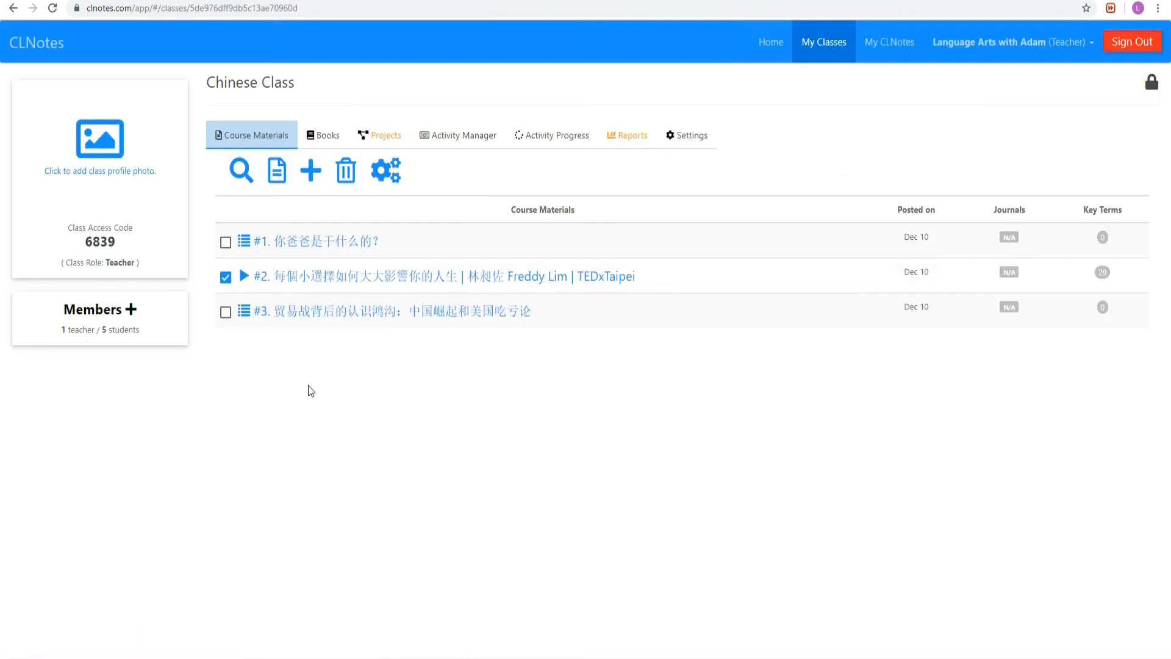
{"action": "left_click", "coordinate": [309, 173]}
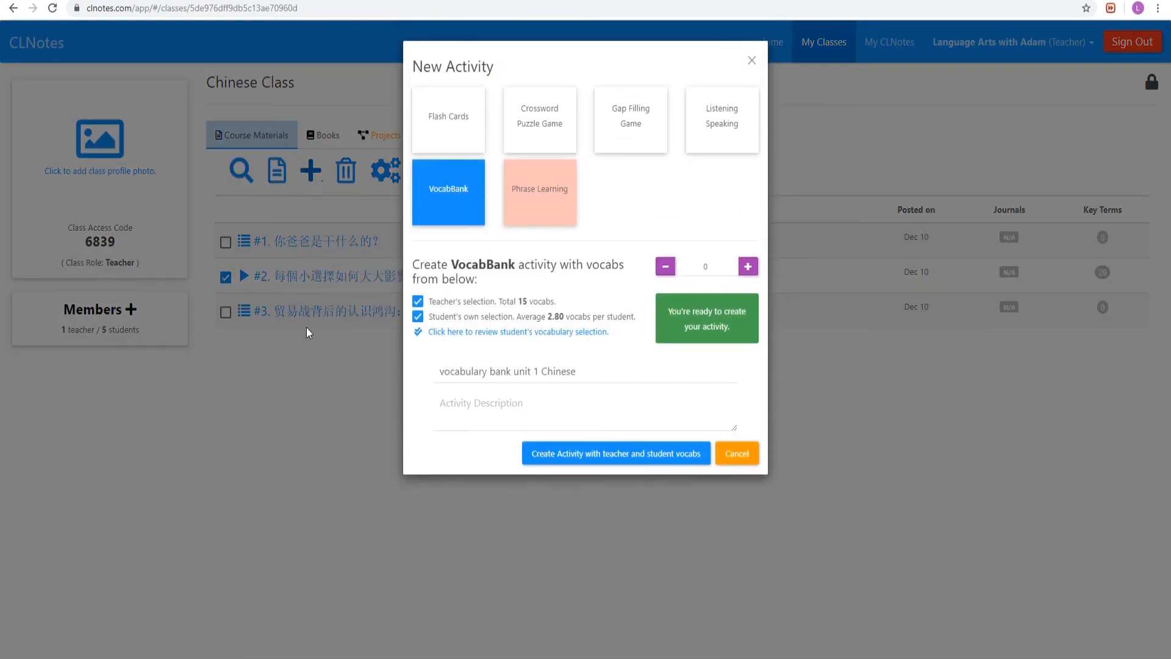